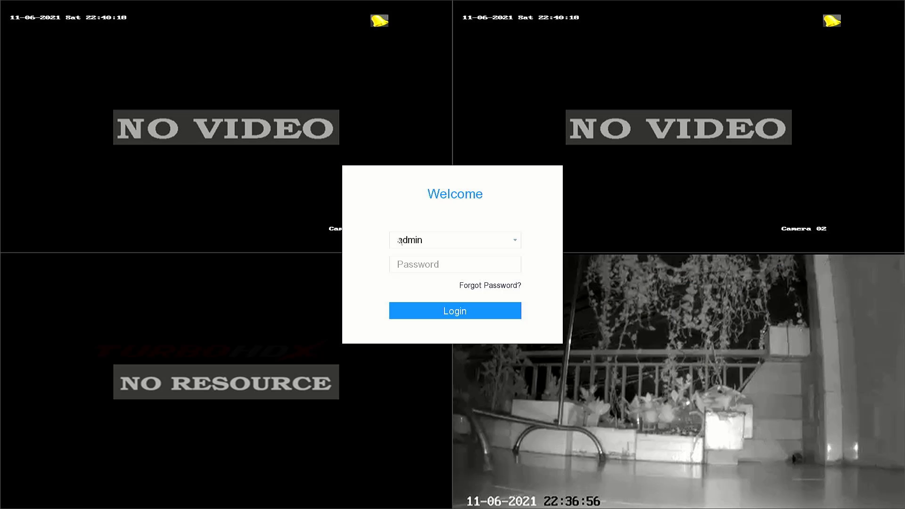
Enter the admin password on the on-screen keyboard, fix the last character, and log in.
{"action": "left_click", "coordinate": [419, 264]}
{"action": "left_click", "coordinate": [418, 212]}
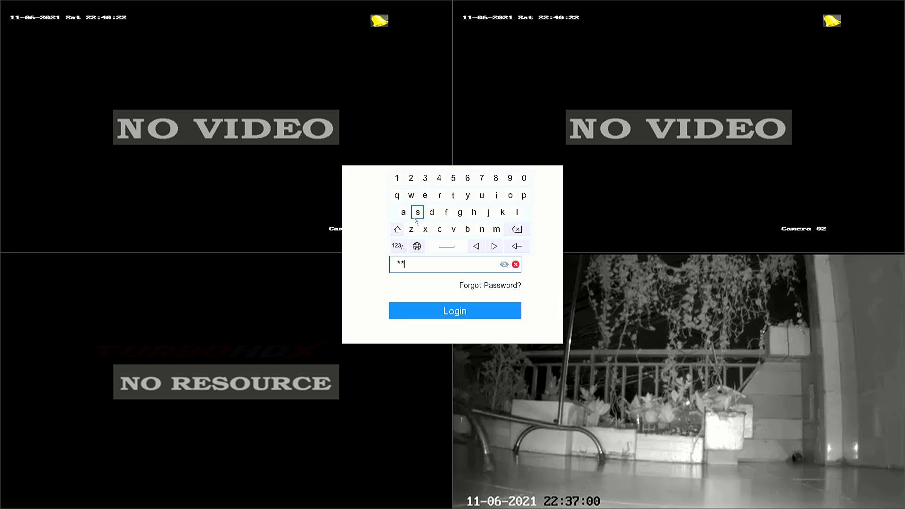
{"action": "left_click", "coordinate": [446, 212]}
{"action": "left_click", "coordinate": [397, 178]}
{"action": "left_click", "coordinate": [452, 179]}
{"action": "left_click", "coordinate": [504, 264]}
{"action": "left_click", "coordinate": [517, 230]}
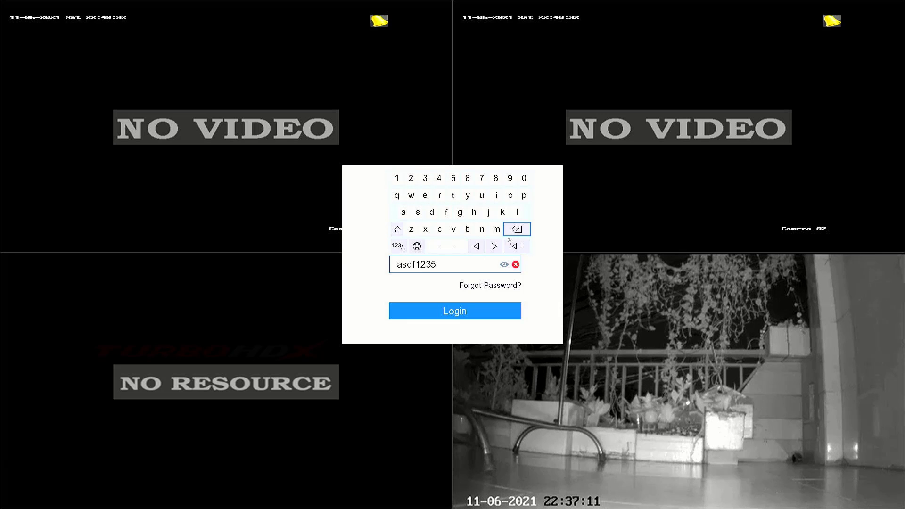
{"action": "left_click", "coordinate": [439, 178]}
{"action": "left_click", "coordinate": [444, 316]}
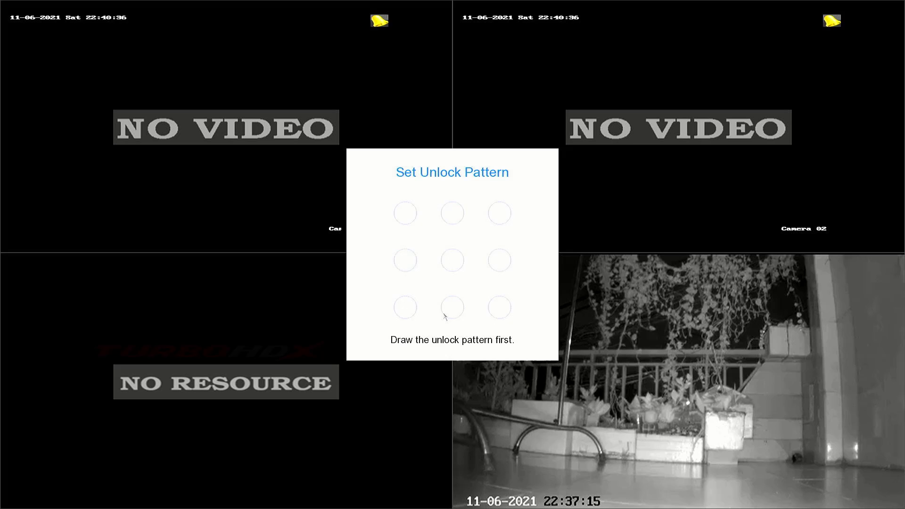
Dismiss the unlock pattern prompt, then select and enlarge the EZVIZ and empty panes.
{"action": "right_click", "coordinate": [458, 298]}
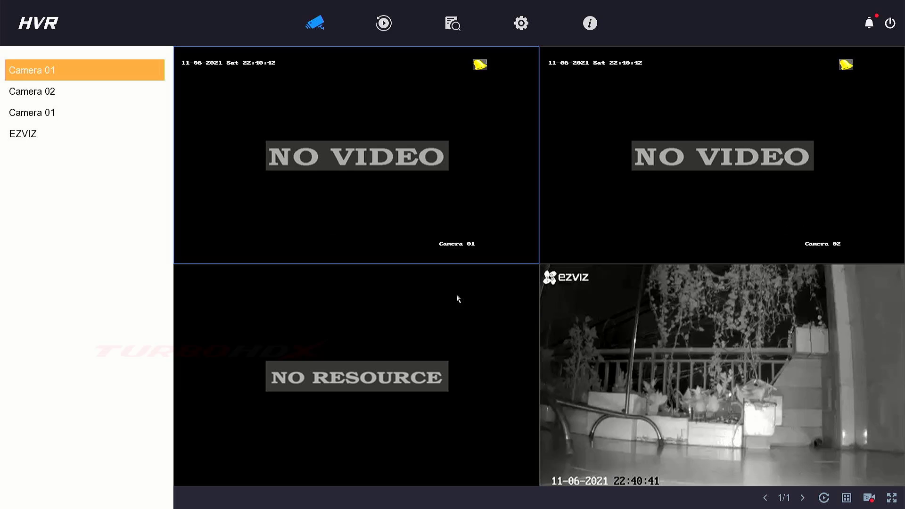
{"action": "mouse_move", "coordinate": [721, 374]}
{"action": "left_click", "coordinate": [569, 338]}
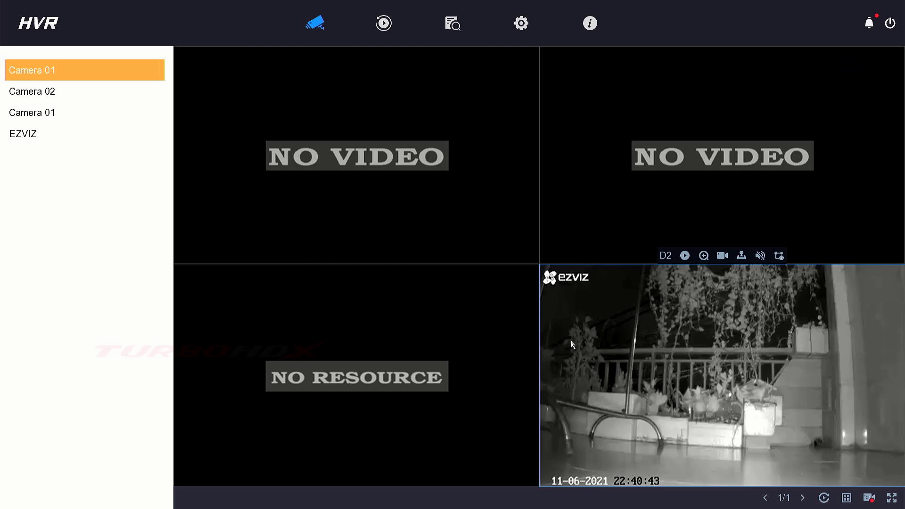
{"action": "left_click", "coordinate": [491, 369]}
{"action": "double_click", "coordinate": [492, 367]}
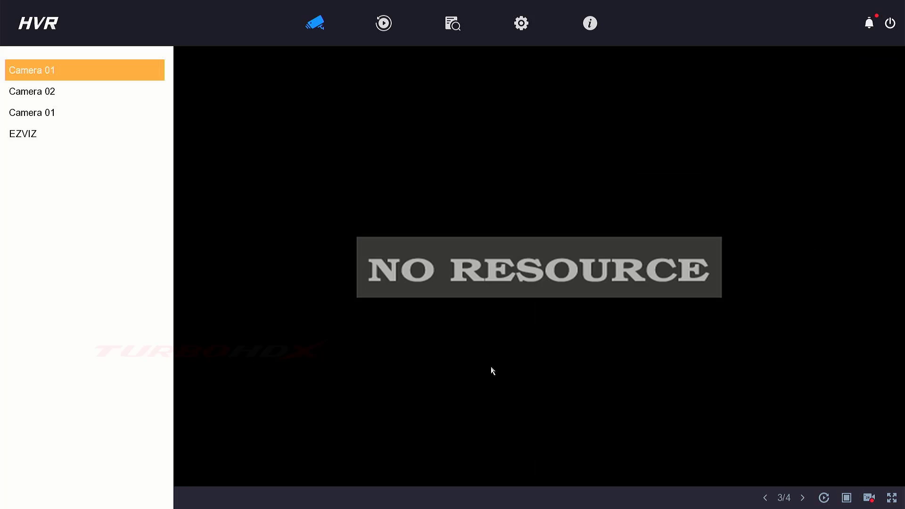
{"action": "double_click", "coordinate": [491, 370]}
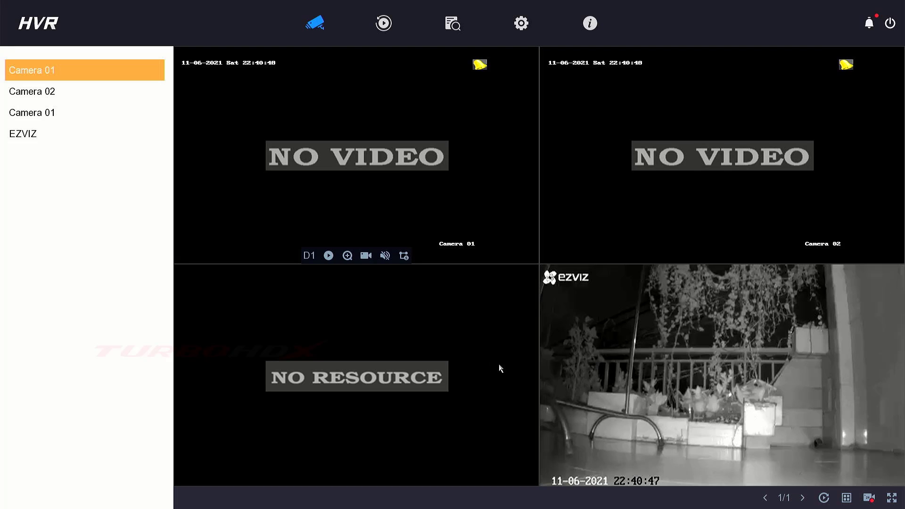
{"action": "left_click", "coordinate": [575, 378]}
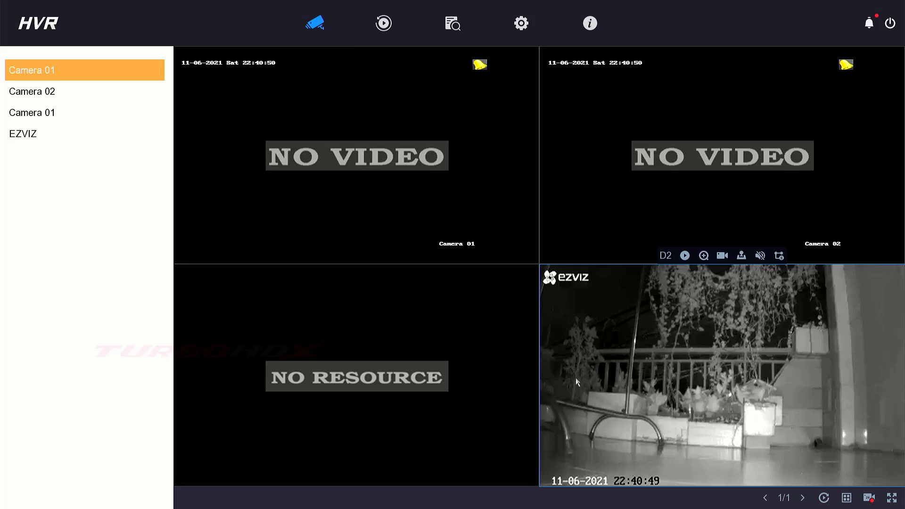
{"action": "double_click", "coordinate": [575, 378]}
{"action": "double_click", "coordinate": [644, 374]}
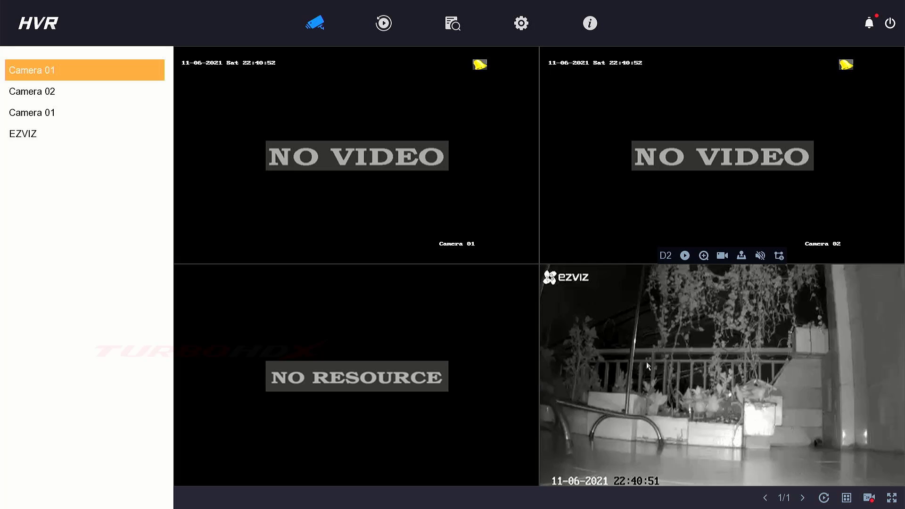
Toggle the EZVIZ feed's stream until it plays on Sub Stream.
{"action": "left_click", "coordinate": [779, 256]}
{"action": "left_click", "coordinate": [778, 256]}
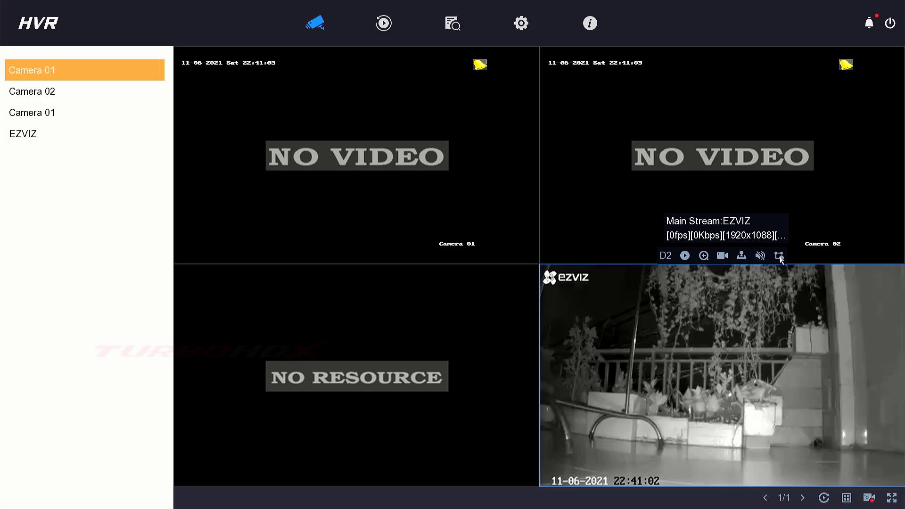
{"action": "left_click", "coordinate": [780, 256]}
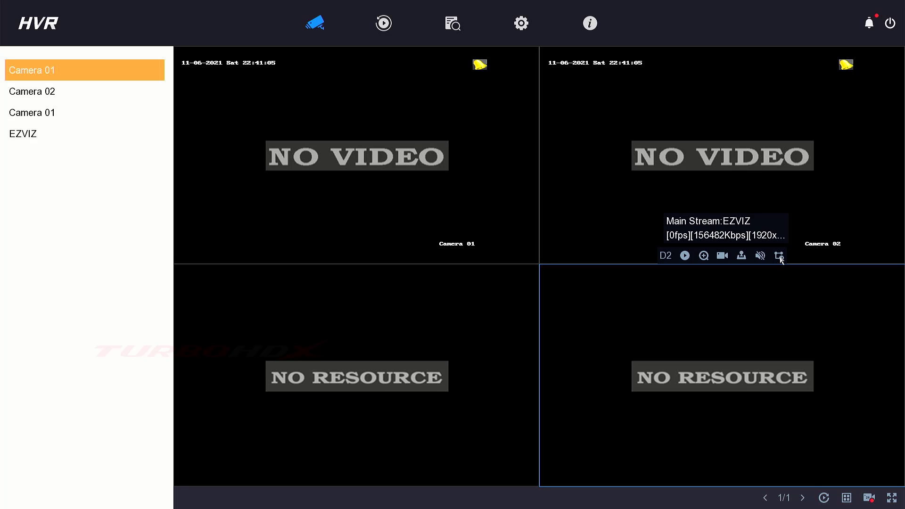
{"action": "left_click", "coordinate": [779, 256]}
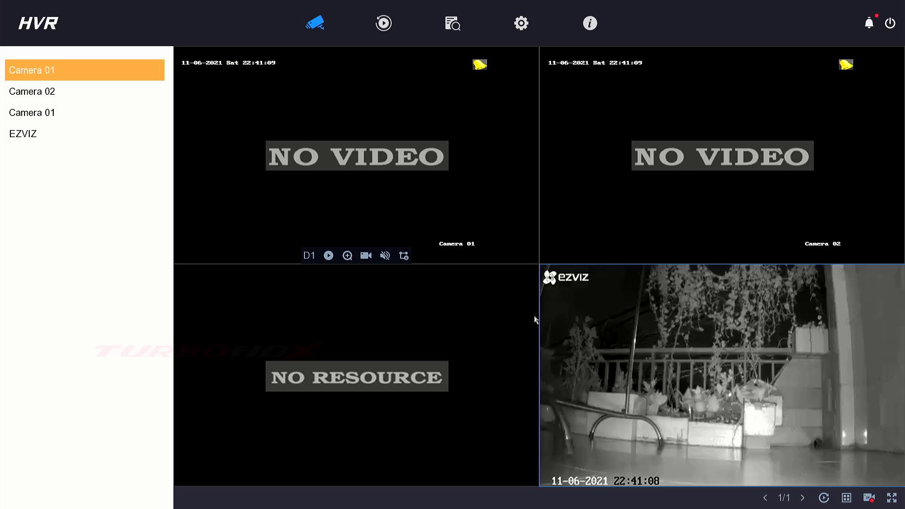
Switch Camera 01's feed to its other stream, then open the system settings.
{"action": "left_click", "coordinate": [476, 328]}
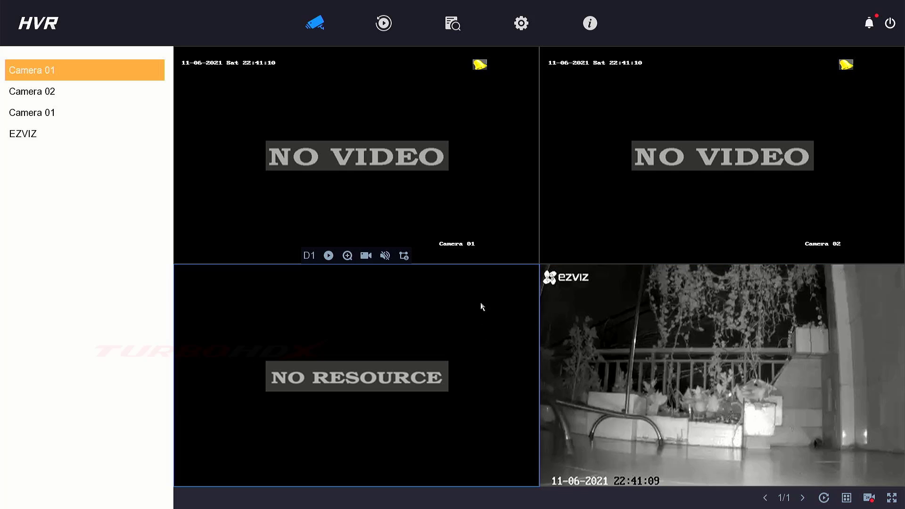
{"action": "left_click", "coordinate": [403, 257]}
{"action": "left_click", "coordinate": [521, 25]}
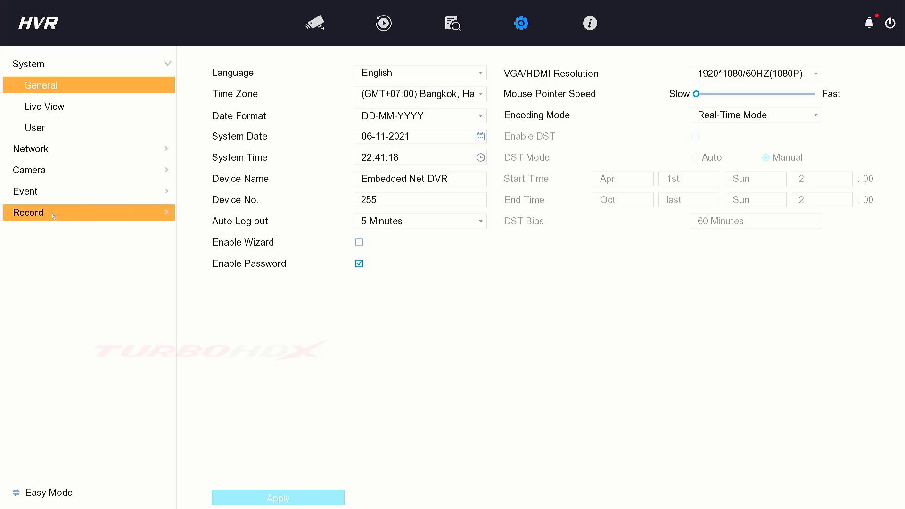
Expand Record in the settings sidebar and open its Parameter page.
{"action": "left_click", "coordinate": [35, 218]}
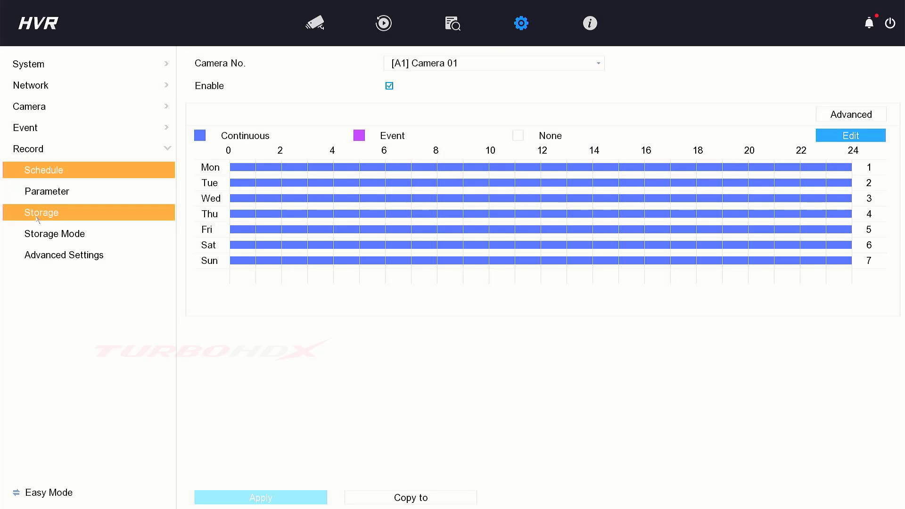
{"action": "left_click", "coordinate": [65, 194]}
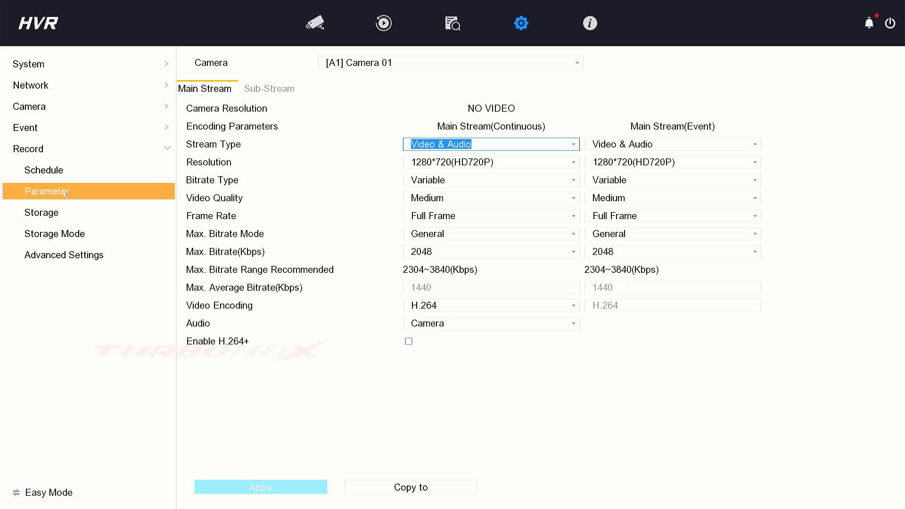
Set [D1] Camera 01's main stream video encoding to H.264 and apply.
{"action": "left_click", "coordinate": [565, 65]}
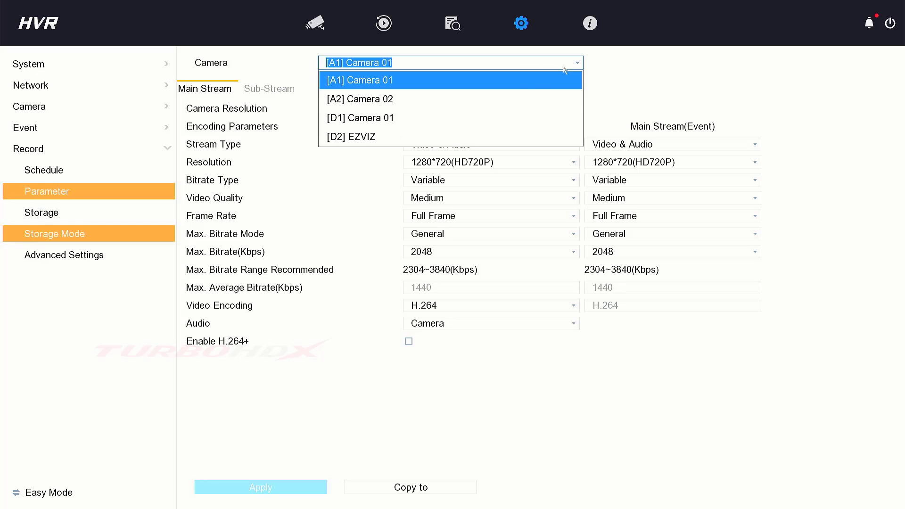
{"action": "left_click", "coordinate": [396, 124]}
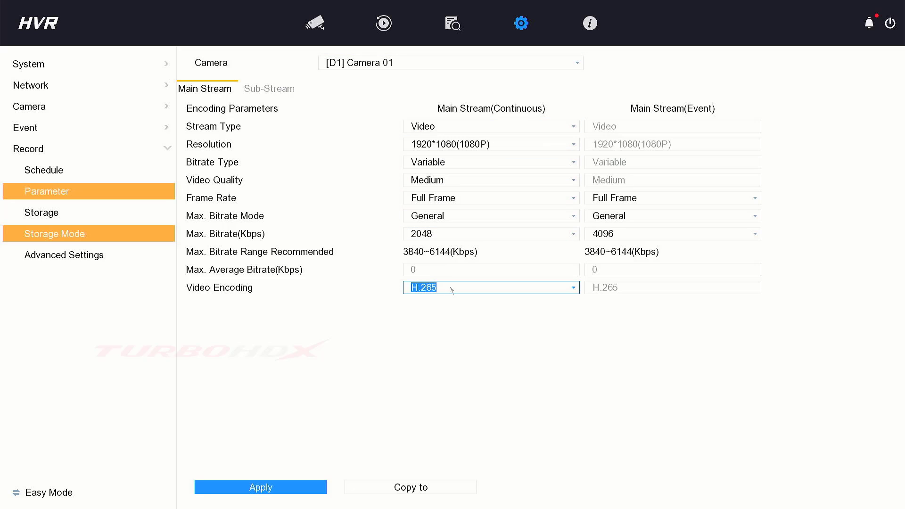
{"action": "left_click", "coordinate": [511, 292]}
{"action": "left_click", "coordinate": [431, 305]}
{"action": "left_click", "coordinate": [297, 484]}
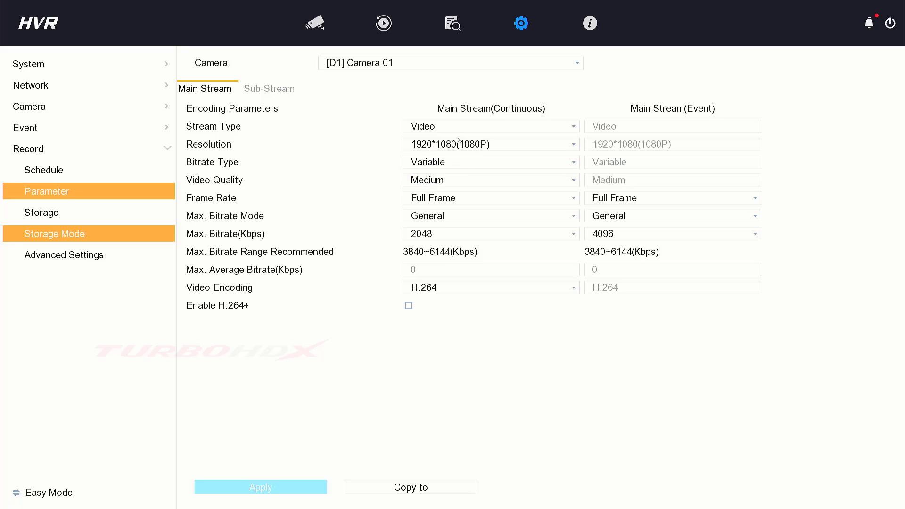
Set Camera 01's sub-stream video encoding to H.264 and apply.
{"action": "left_click", "coordinate": [274, 90]}
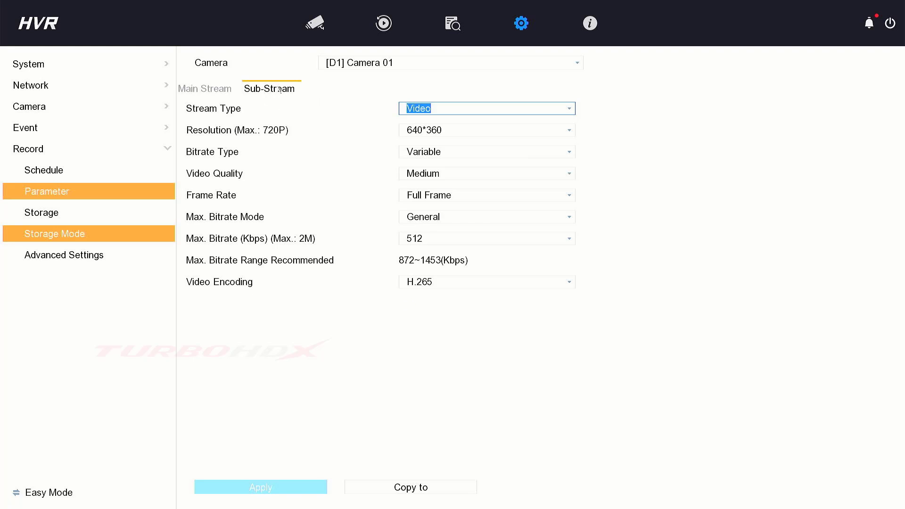
{"action": "left_click", "coordinate": [446, 281]}
{"action": "left_click", "coordinate": [444, 297]}
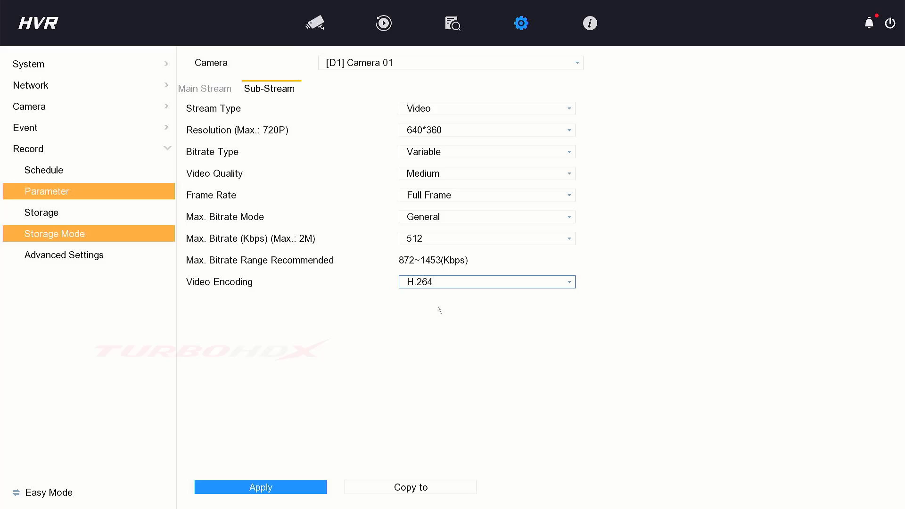
{"action": "left_click", "coordinate": [292, 489]}
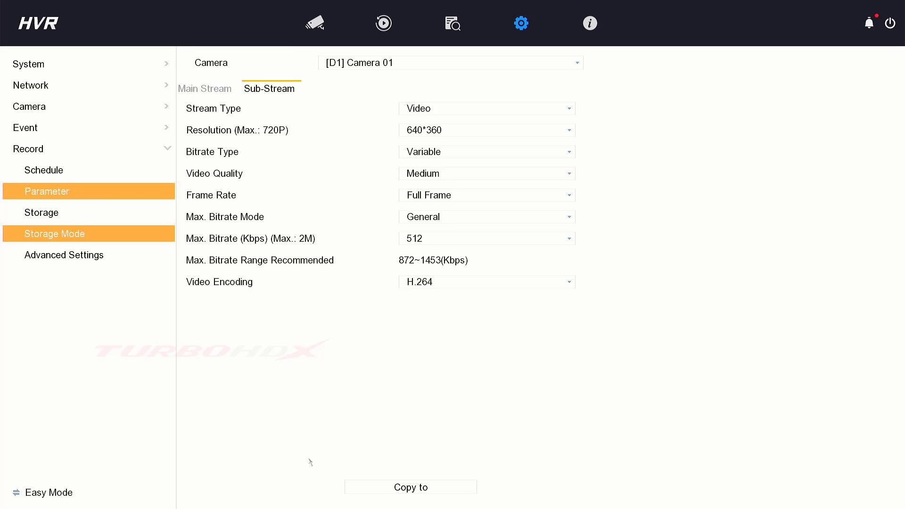
{"action": "left_click", "coordinate": [419, 64]}
Select [D2] EZVIZ and view its Main Stream tab, which shows H.264 encoding.
{"action": "left_click", "coordinate": [386, 134]}
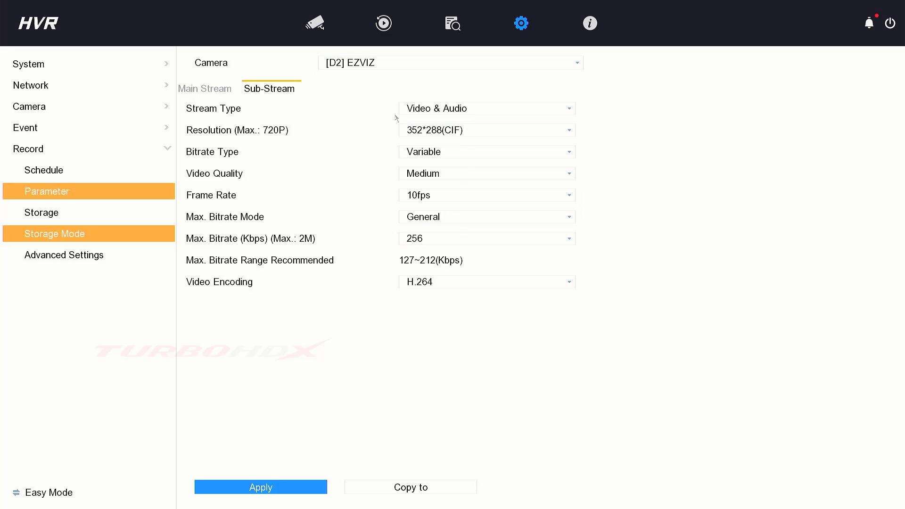
{"action": "left_click", "coordinate": [218, 90]}
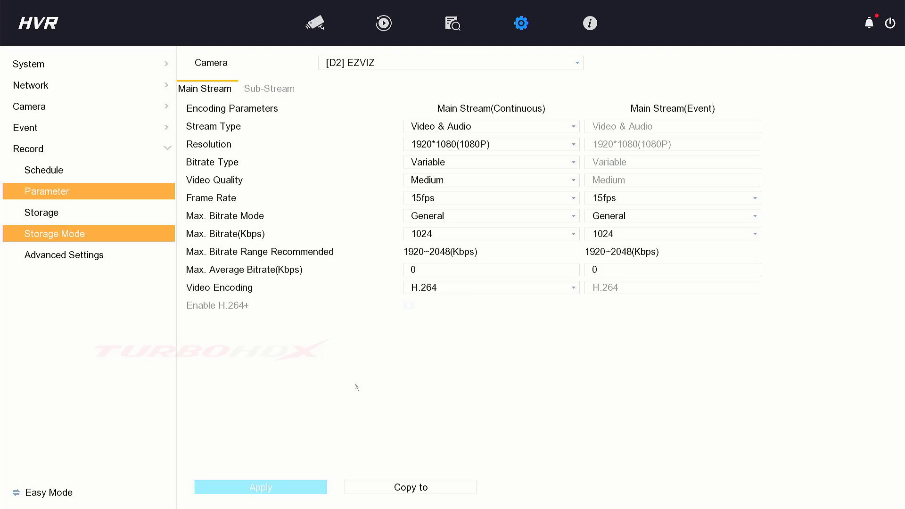
In live view, switch both the EZVIZ and Camera 01 feeds to main stream.
{"action": "left_click", "coordinate": [315, 26]}
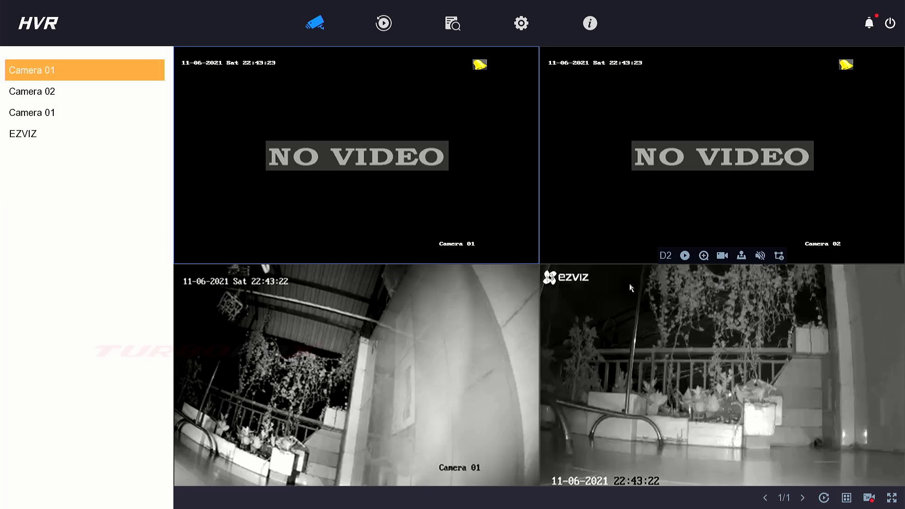
{"action": "scroll", "coordinate": [459, 414], "scroll_direction": "down", "scroll_amount": 1}
{"action": "scroll", "coordinate": [450, 419], "scroll_direction": "up", "scroll_amount": 1}
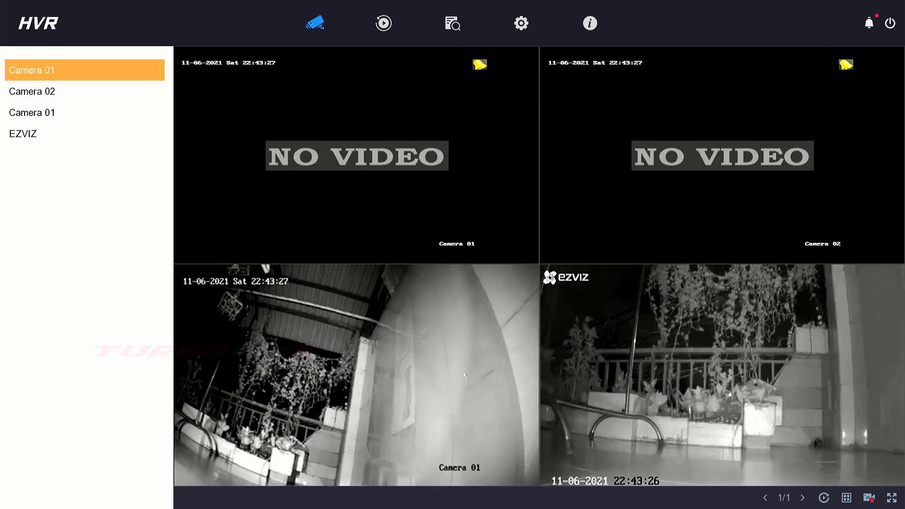
{"action": "scroll", "coordinate": [611, 368], "scroll_direction": "down", "scroll_amount": 1}
{"action": "scroll", "coordinate": [612, 368], "scroll_direction": "up", "scroll_amount": 1}
{"action": "left_click", "coordinate": [705, 360]}
{"action": "left_click", "coordinate": [778, 256]}
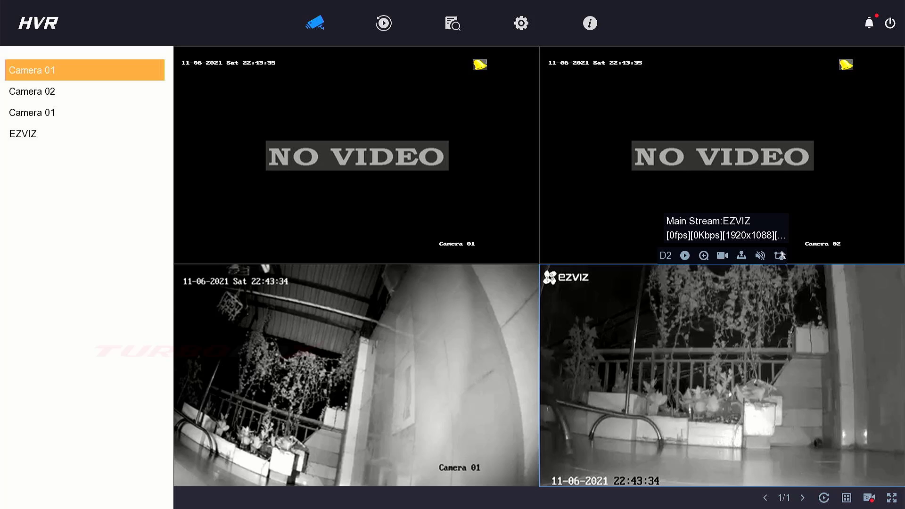
{"action": "left_click", "coordinate": [431, 290]}
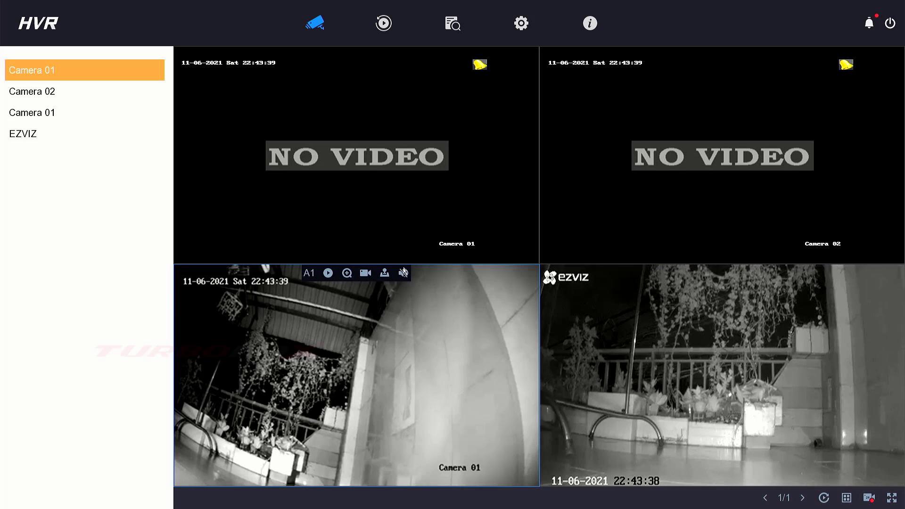
{"action": "left_click", "coordinate": [403, 256]}
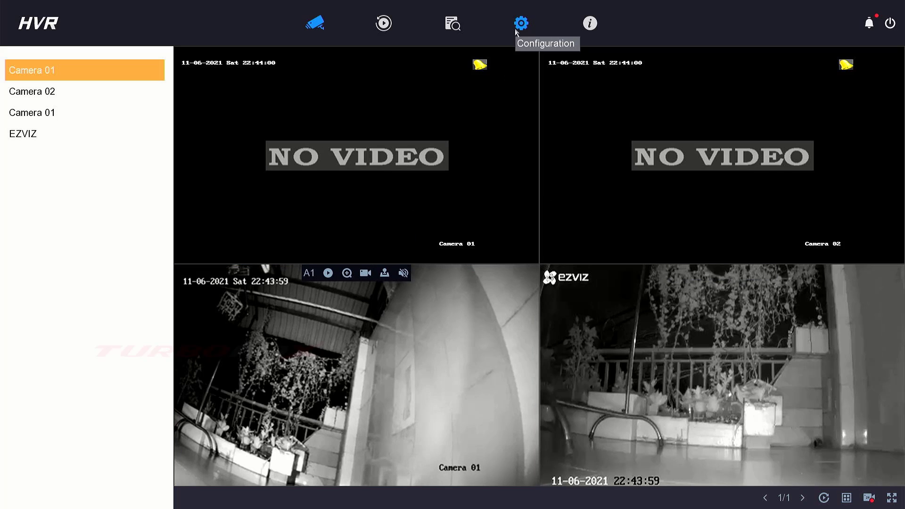
Go to Configuration > Record > Parameter for the cameras' encoding settings.
{"action": "left_click", "coordinate": [515, 28]}
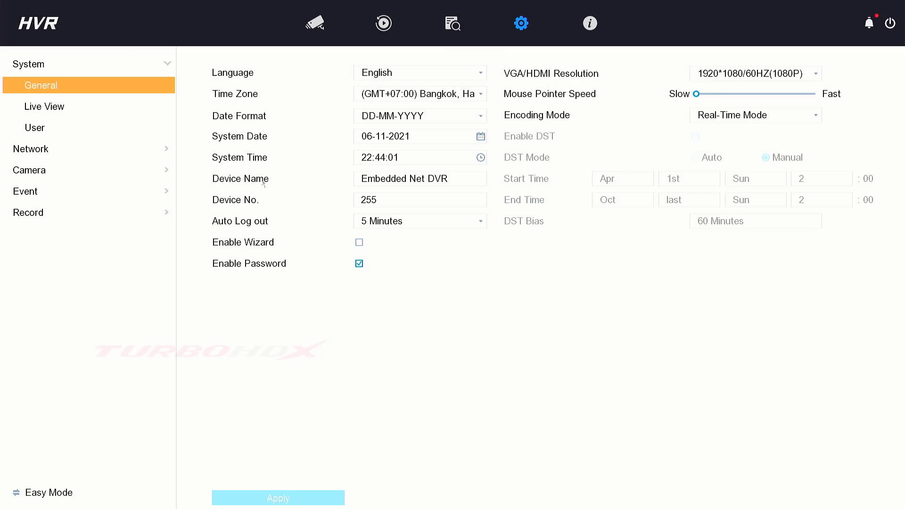
{"action": "left_click", "coordinate": [76, 219]}
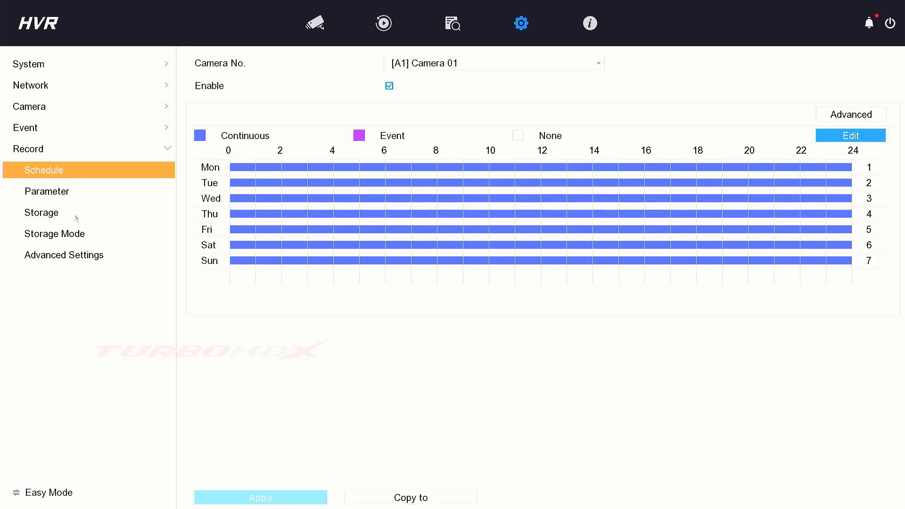
{"action": "left_click", "coordinate": [54, 192]}
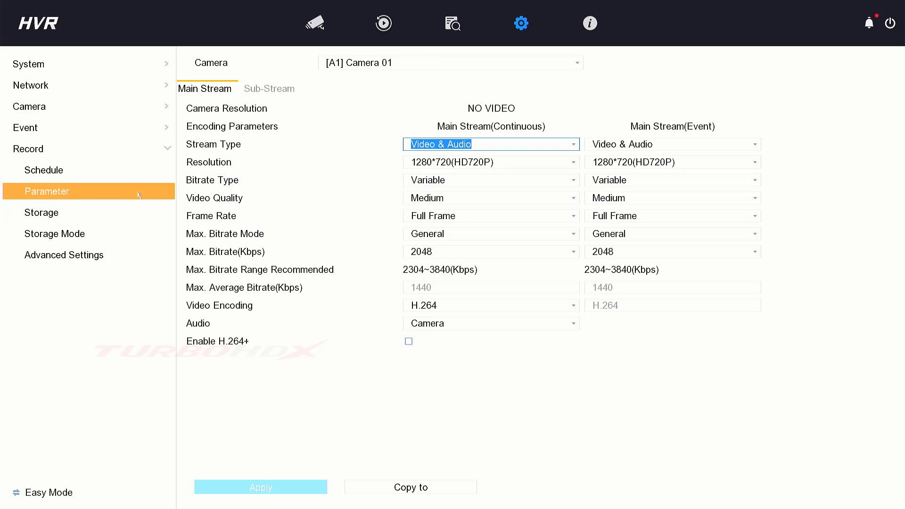
Set [D1] Camera 01's resolution to 1280*960(XVGA) and apply.
{"action": "left_click", "coordinate": [387, 63]}
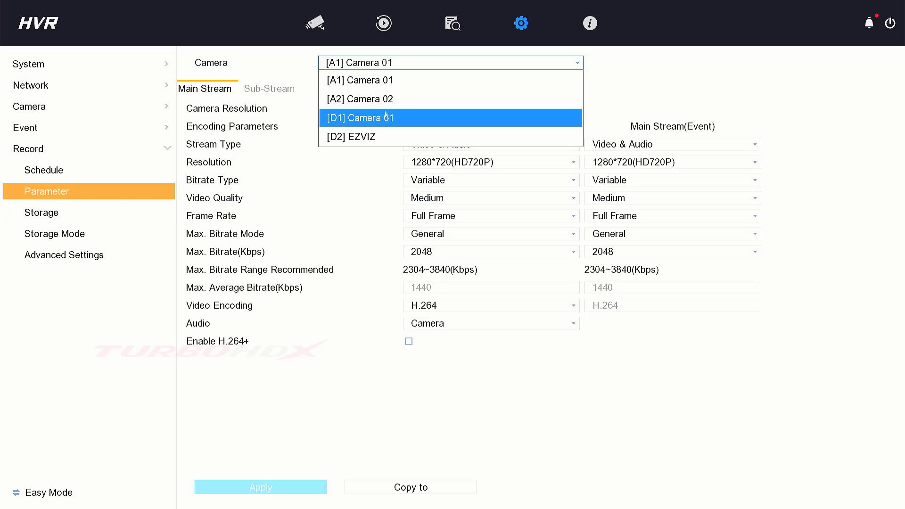
{"action": "left_click", "coordinate": [386, 118]}
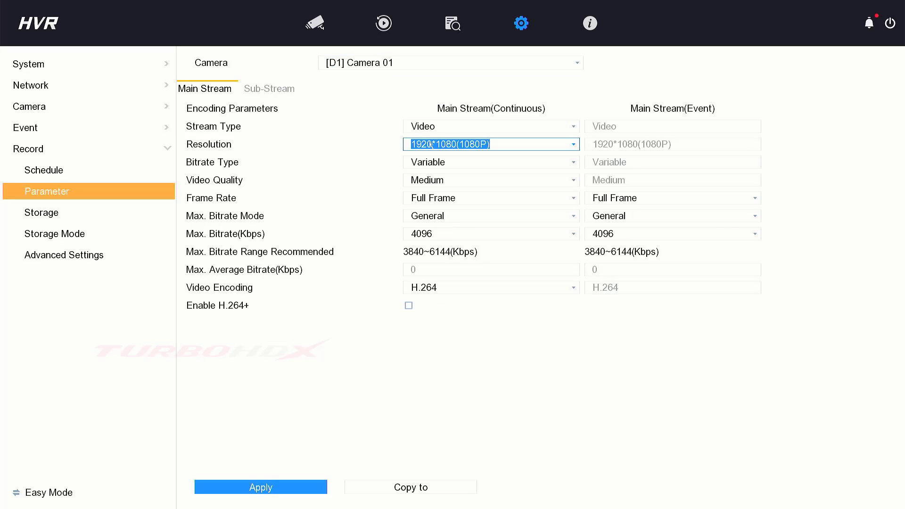
{"action": "left_click", "coordinate": [471, 144]}
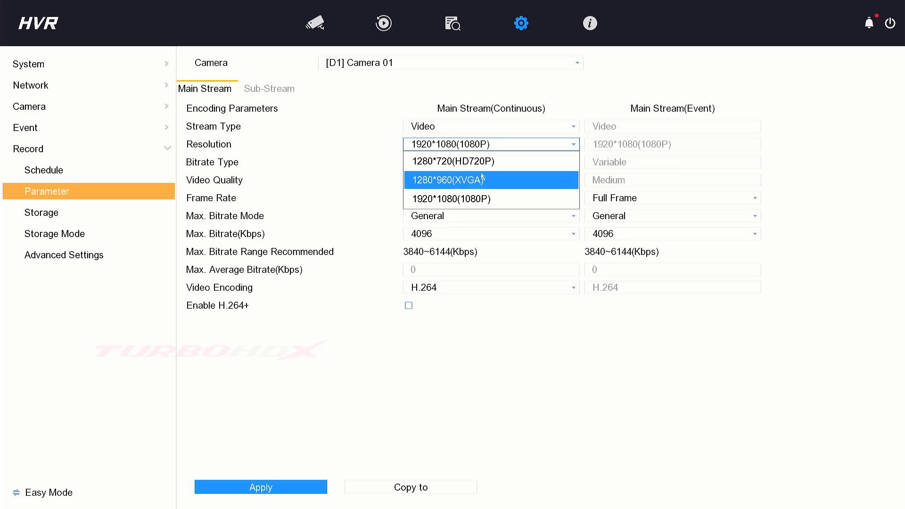
{"action": "left_click", "coordinate": [467, 181]}
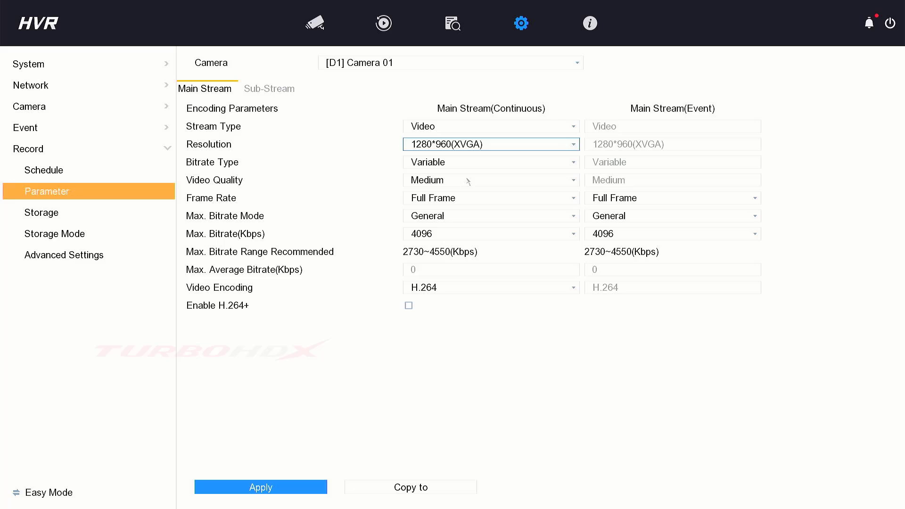
{"action": "left_click", "coordinate": [297, 487]}
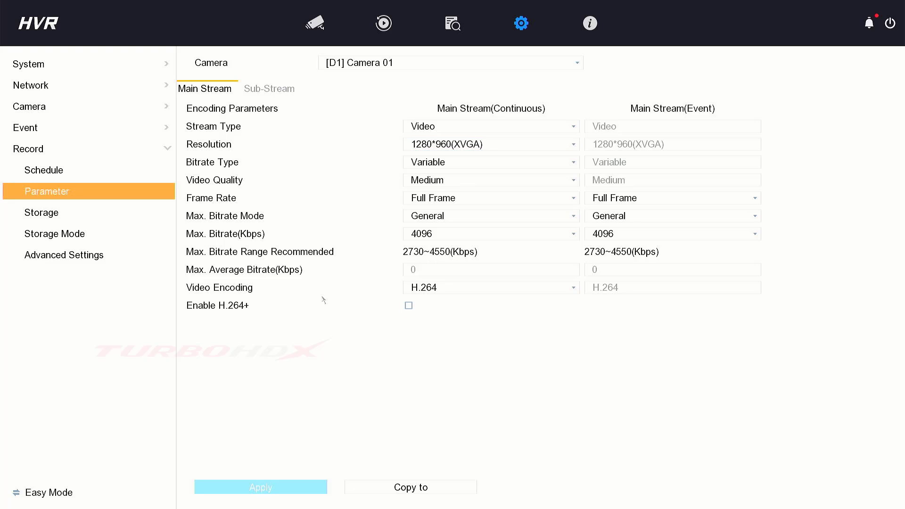
Set [D2] EZVIZ's resolution to 1280*720(HD720P), apply, and return to live view.
{"action": "left_click", "coordinate": [407, 62]}
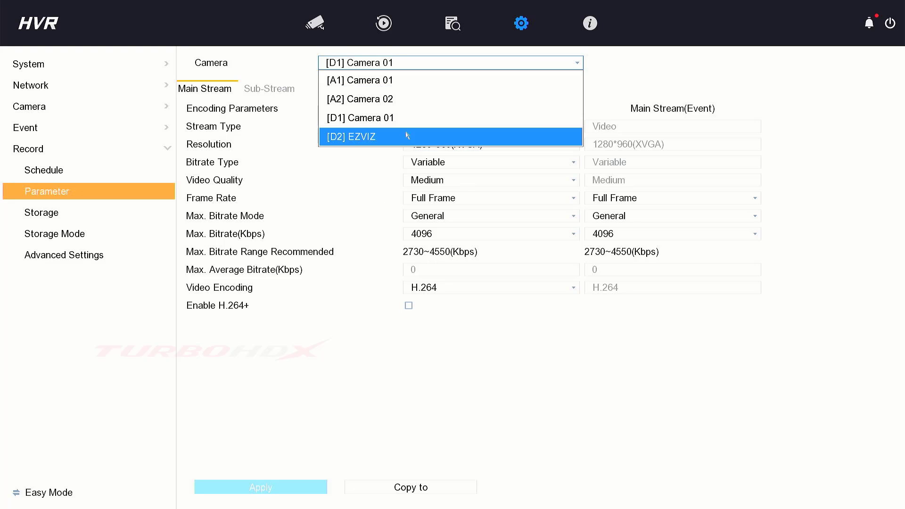
{"action": "left_click", "coordinate": [387, 137]}
{"action": "left_click", "coordinate": [491, 143]}
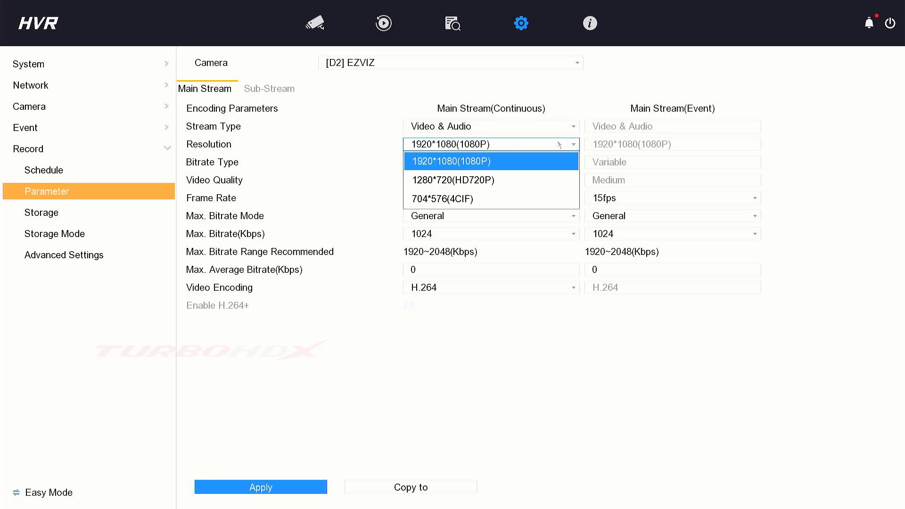
{"action": "left_click", "coordinate": [493, 181]}
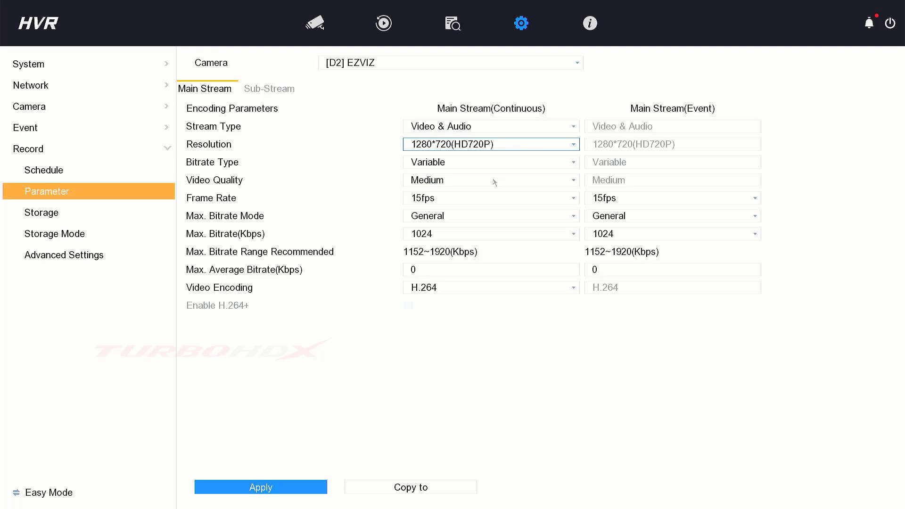
{"action": "left_click", "coordinate": [289, 487]}
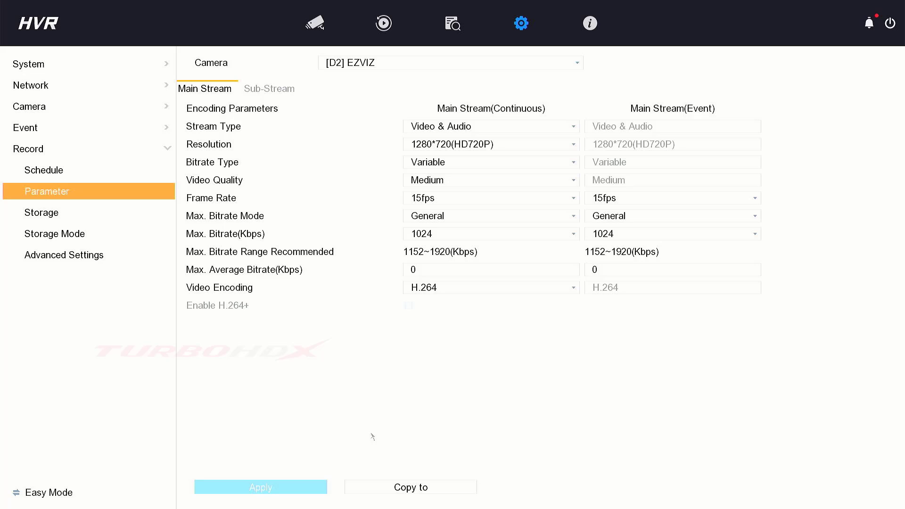
{"action": "left_click", "coordinate": [315, 23]}
Enlarge and restore the Camera 01 and EZVIZ tiles to check their live video.
{"action": "double_click", "coordinate": [340, 347]}
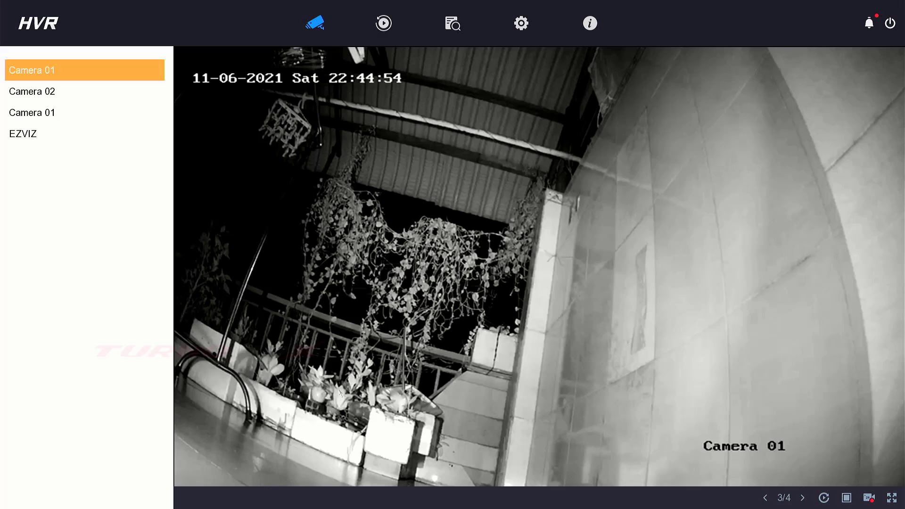
{"action": "double_click", "coordinate": [415, 373]}
{"action": "double_click", "coordinate": [416, 335]}
{"action": "double_click", "coordinate": [415, 335]}
{"action": "double_click", "coordinate": [618, 369]}
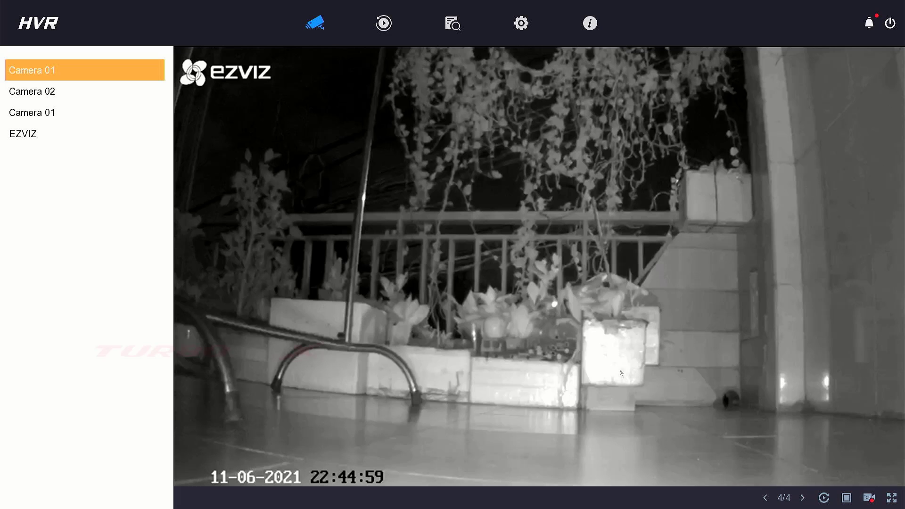
{"action": "double_click", "coordinate": [621, 373]}
{"action": "double_click", "coordinate": [675, 376]}
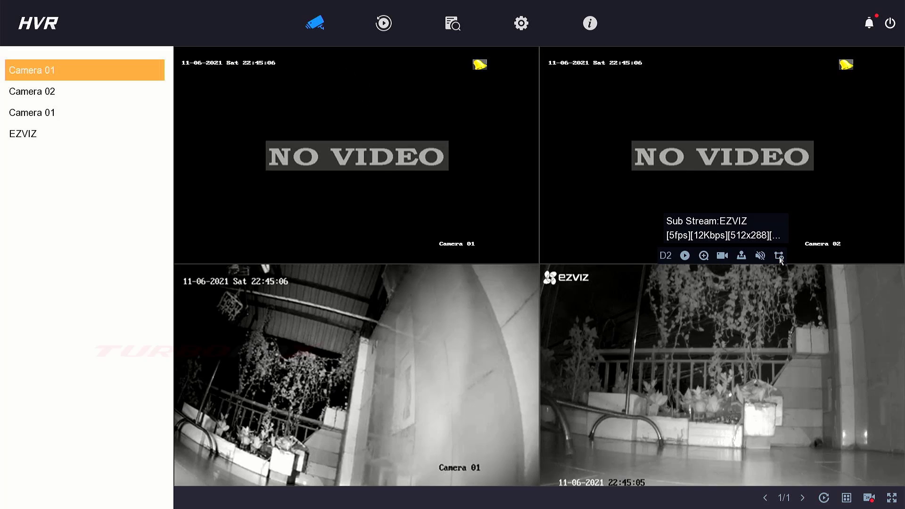
Toggle both feeds' streams, then open recorder 139.39.9.20's web login from SADP.
{"action": "left_click", "coordinate": [778, 256]}
{"action": "left_click", "coordinate": [414, 275]}
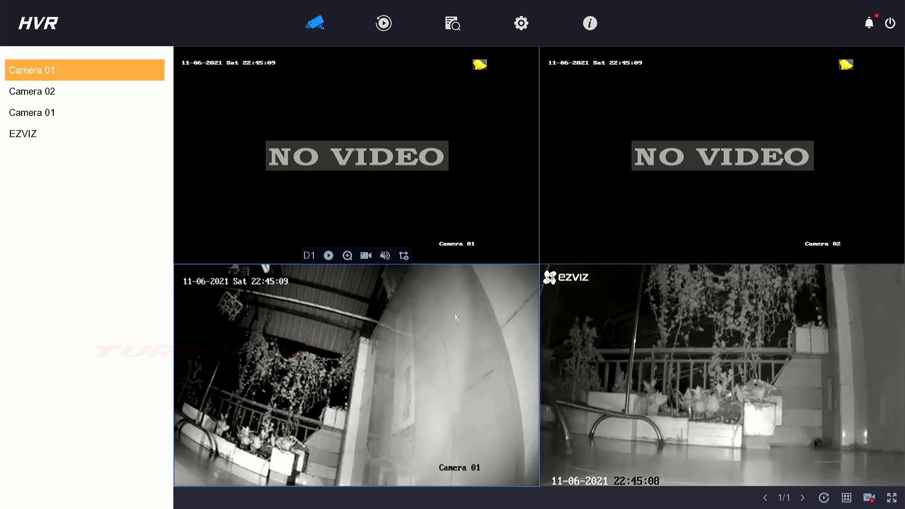
{"action": "left_click", "coordinate": [401, 261]}
{"action": "left_click", "coordinate": [402, 262]}
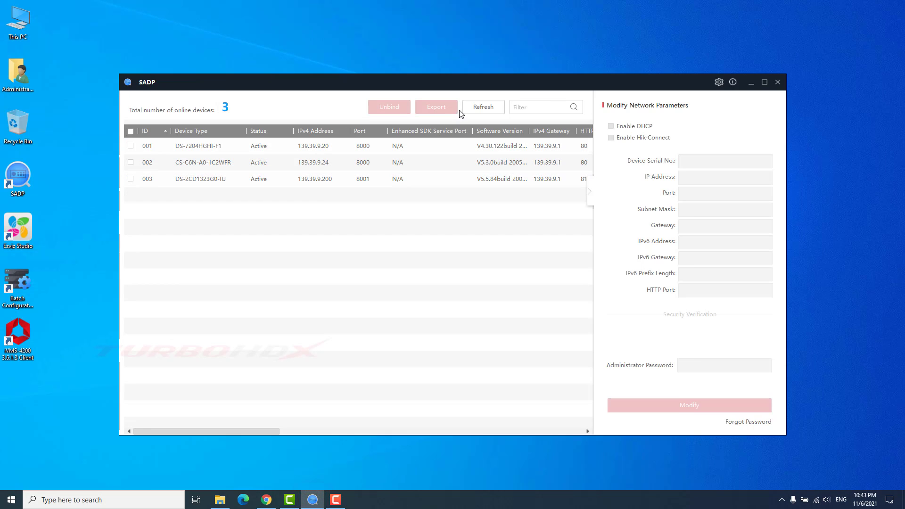
{"action": "left_click", "coordinate": [468, 107]}
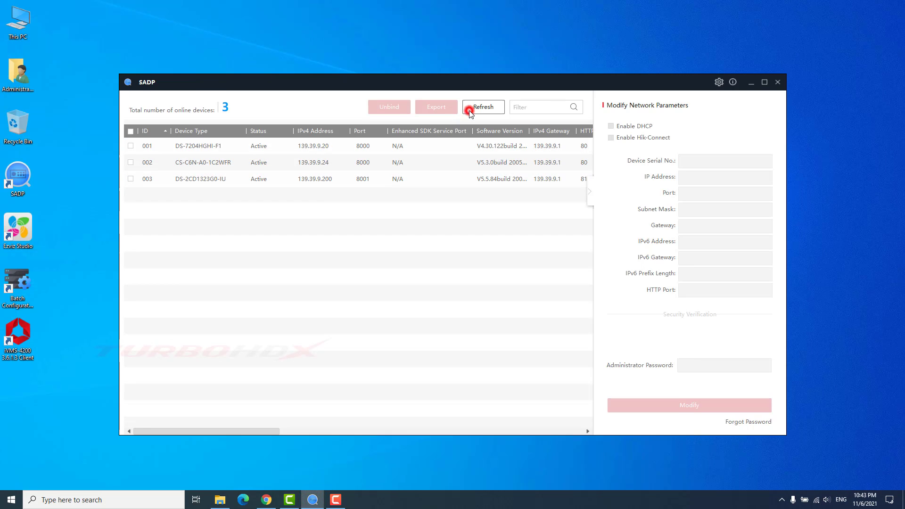
{"action": "left_click", "coordinate": [315, 145]}
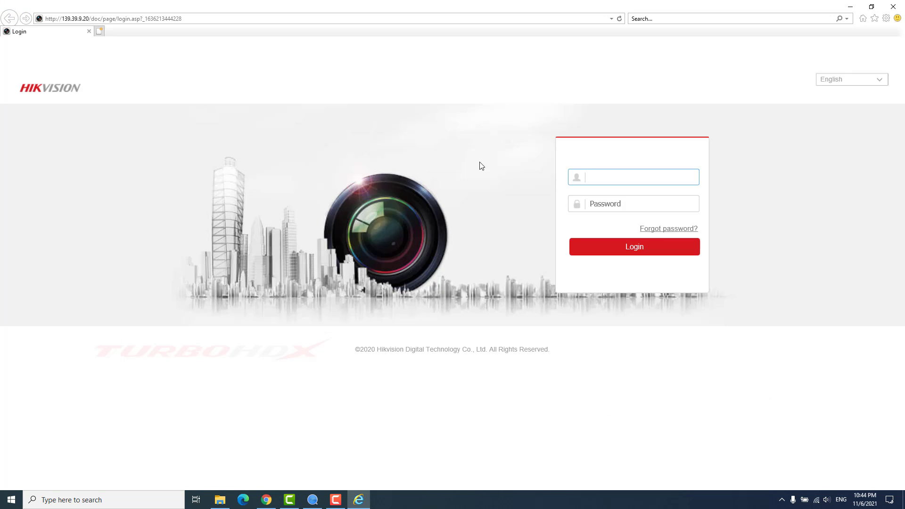
{"action": "type", "text": "admin"}
Log in with username admin and the password to reach the Live View page.
{"action": "key", "text": "Tab"}
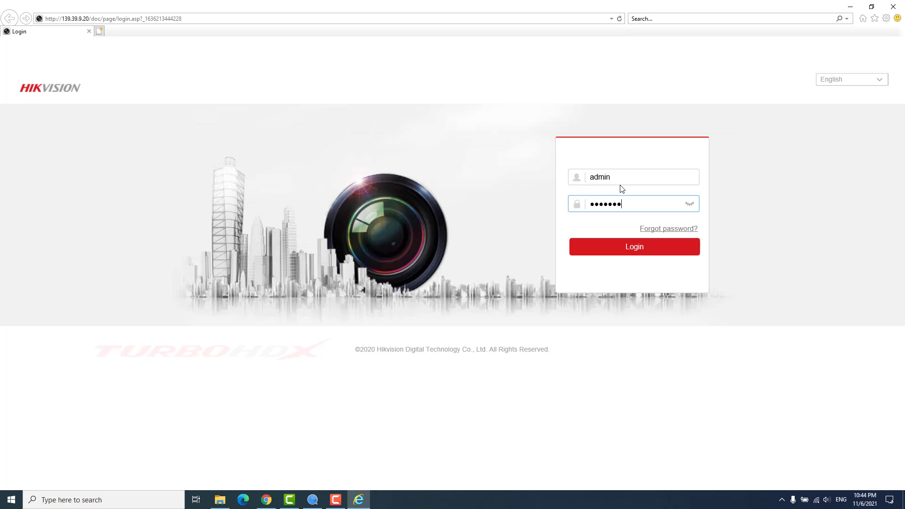
{"action": "left_click", "coordinate": [647, 247]}
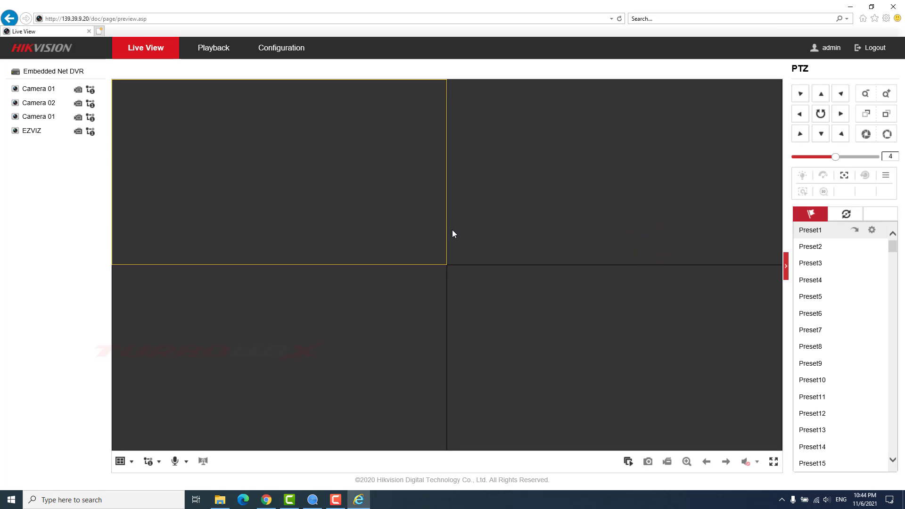
Under Configuration > Video/Audio, set [D1] Camera 01's encoding to H.264 and save.
{"action": "left_click", "coordinate": [283, 55]}
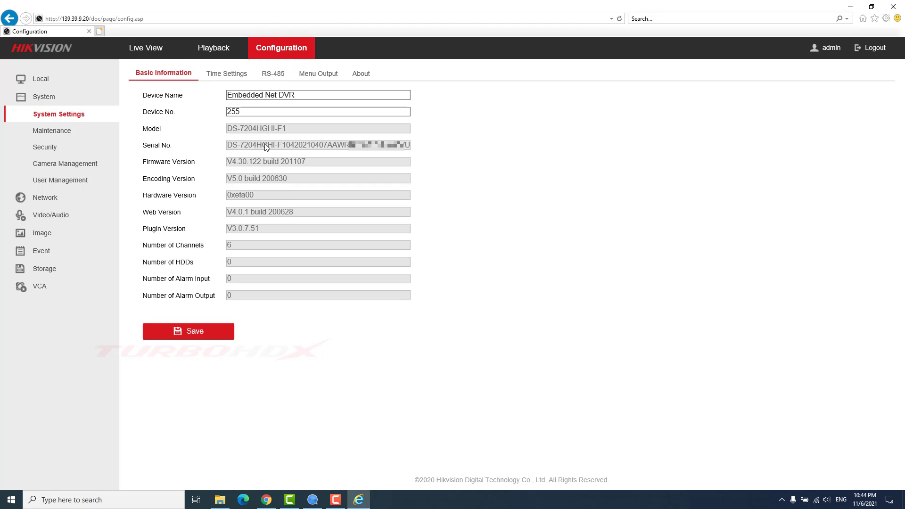
{"action": "left_click", "coordinate": [55, 215]}
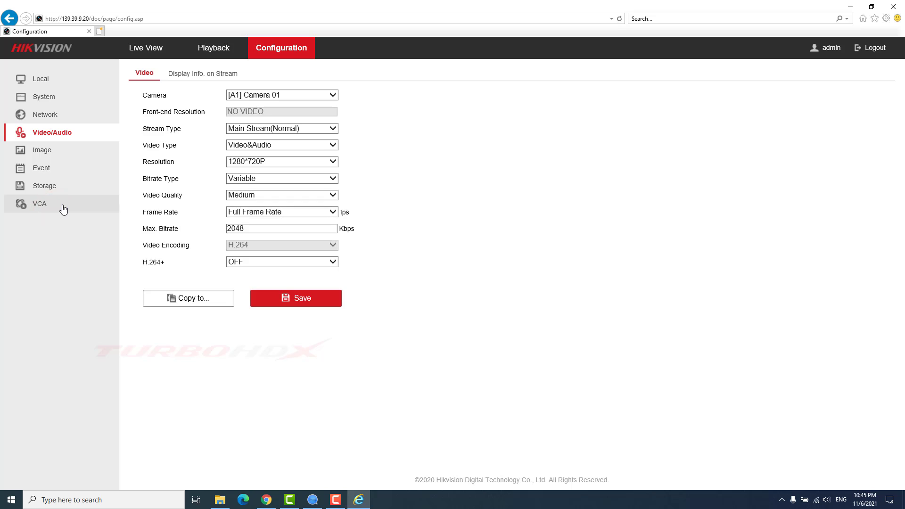
{"action": "left_click", "coordinate": [287, 95]}
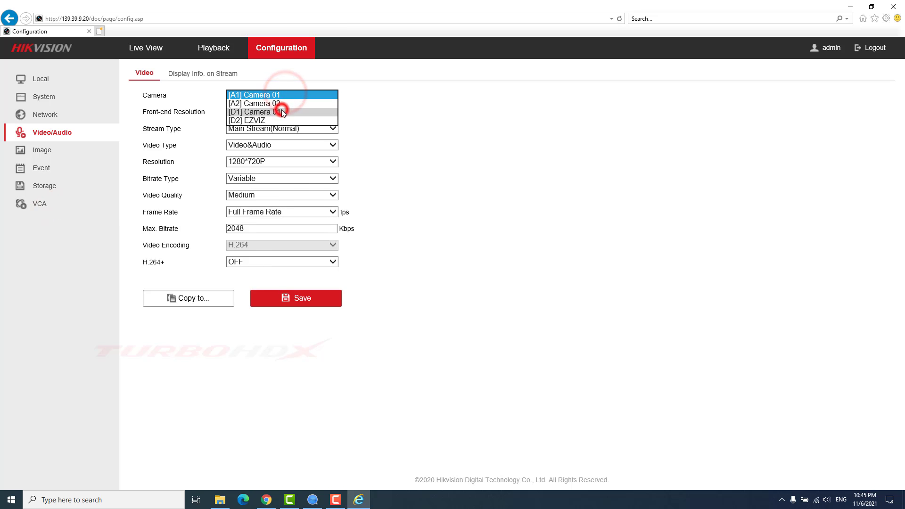
{"action": "left_click", "coordinate": [281, 111]}
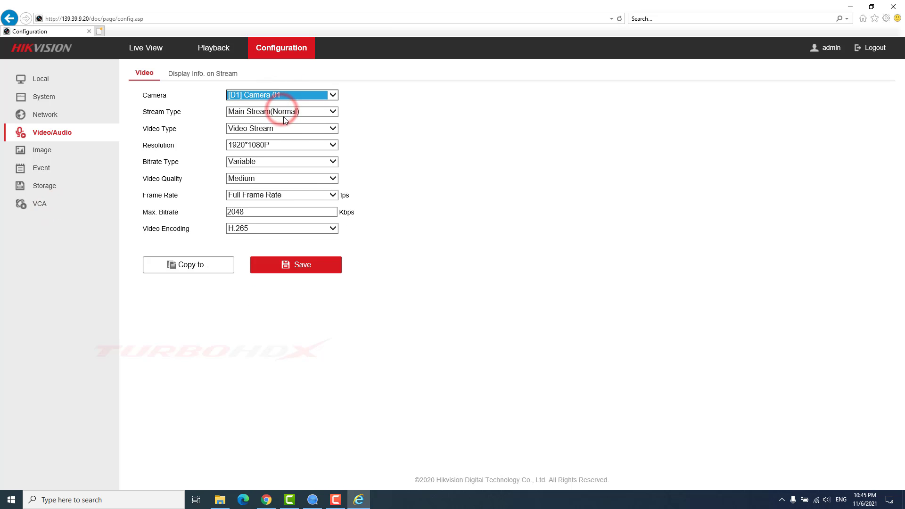
{"action": "left_click", "coordinate": [241, 231]}
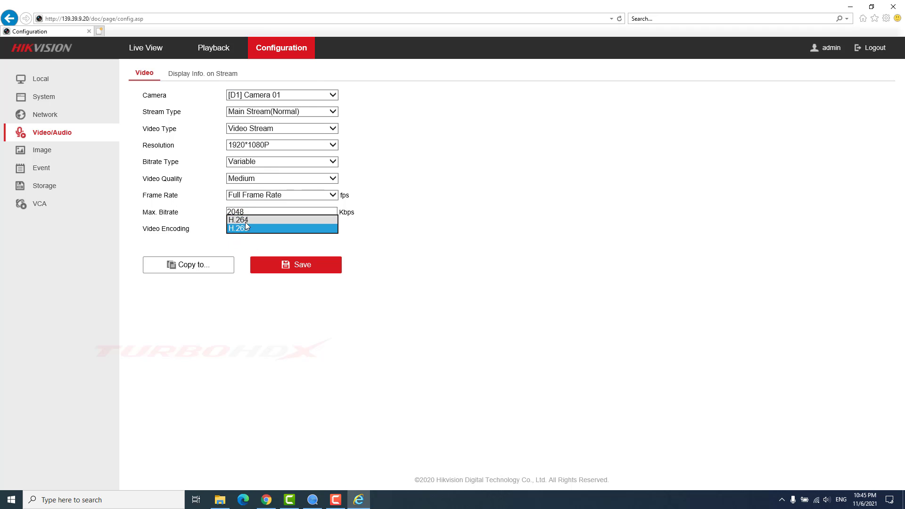
{"action": "left_click", "coordinate": [244, 221]}
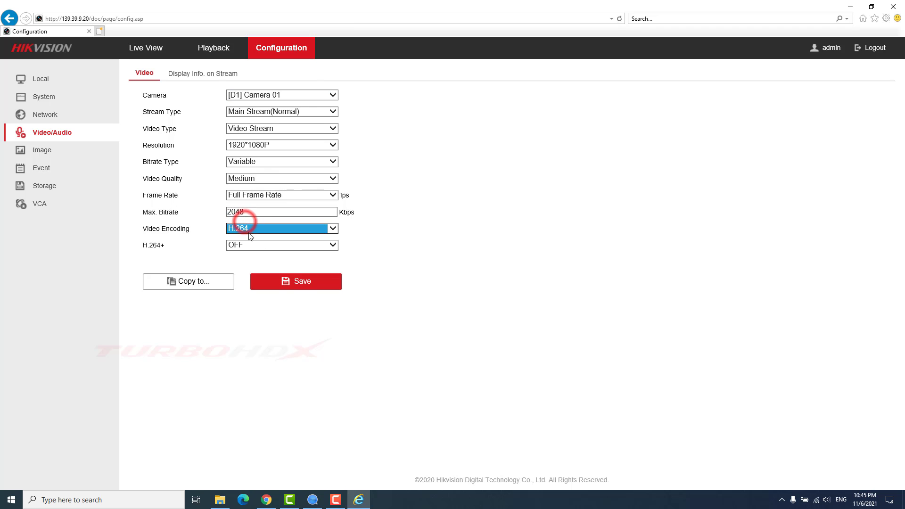
{"action": "left_click", "coordinate": [271, 281]}
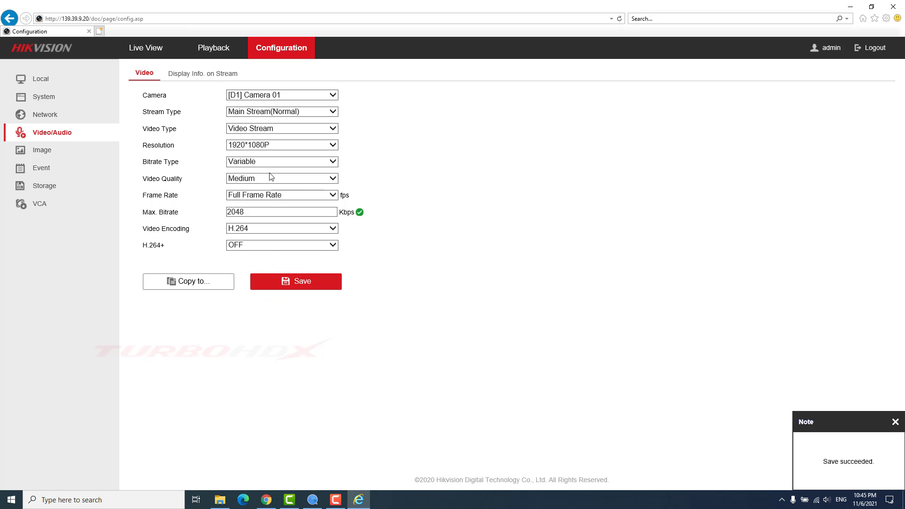
Switch Camera 01's sub-stream encoding from H.265 to H.264 and save.
{"action": "left_click", "coordinate": [275, 112]}
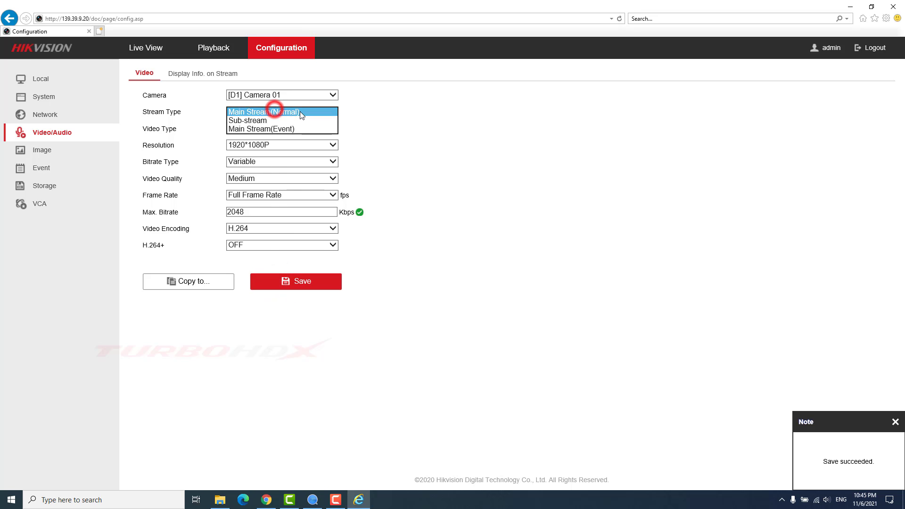
{"action": "left_click", "coordinate": [264, 121]}
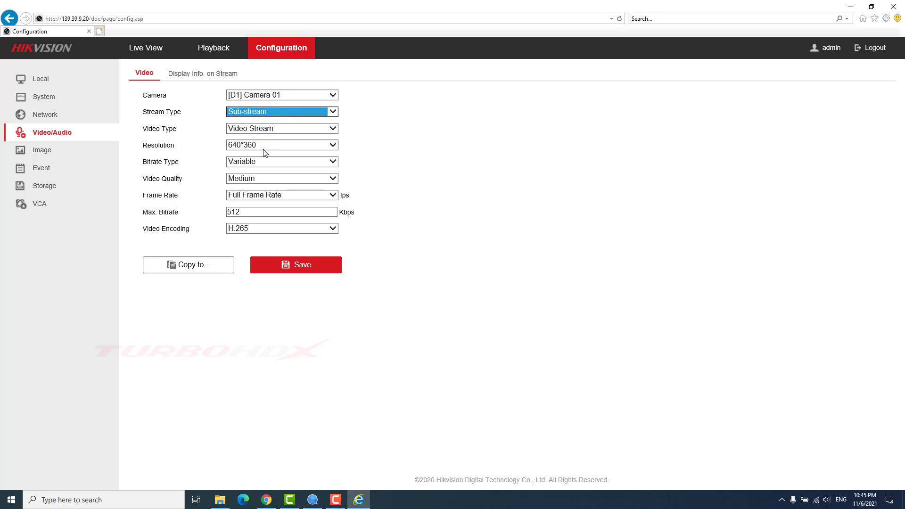
{"action": "left_click", "coordinate": [253, 233]}
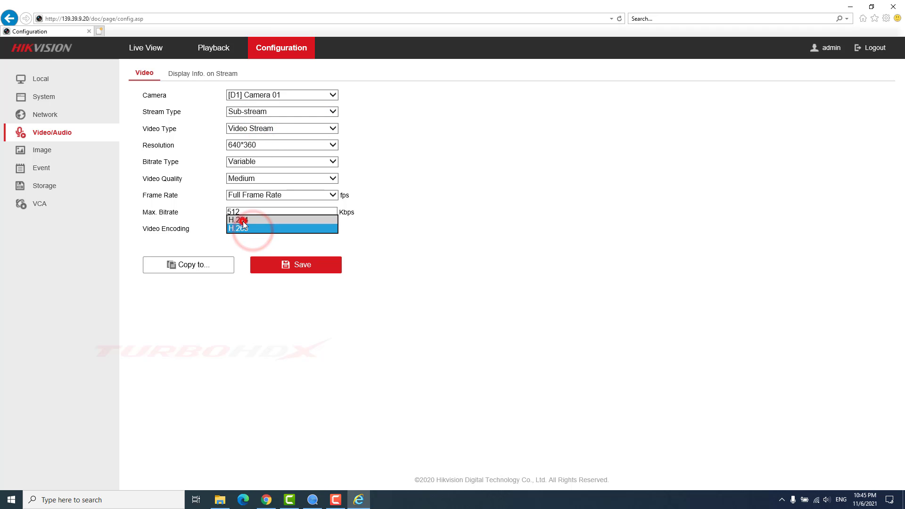
{"action": "left_click", "coordinate": [242, 214]}
{"action": "left_click", "coordinate": [272, 268]}
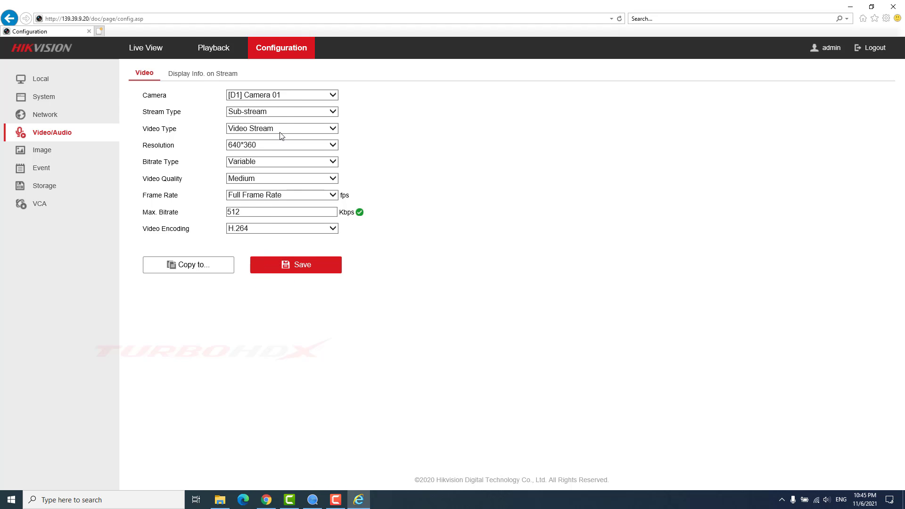
Save Camera 01's main stream at 1280*960, then load the [D2] EZVIZ camera settings.
{"action": "left_click", "coordinate": [273, 112]}
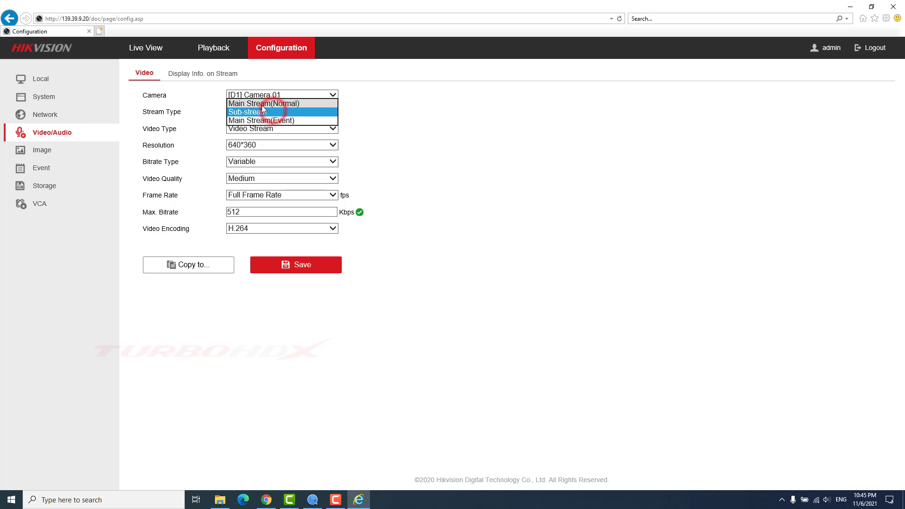
{"action": "left_click", "coordinate": [263, 104]}
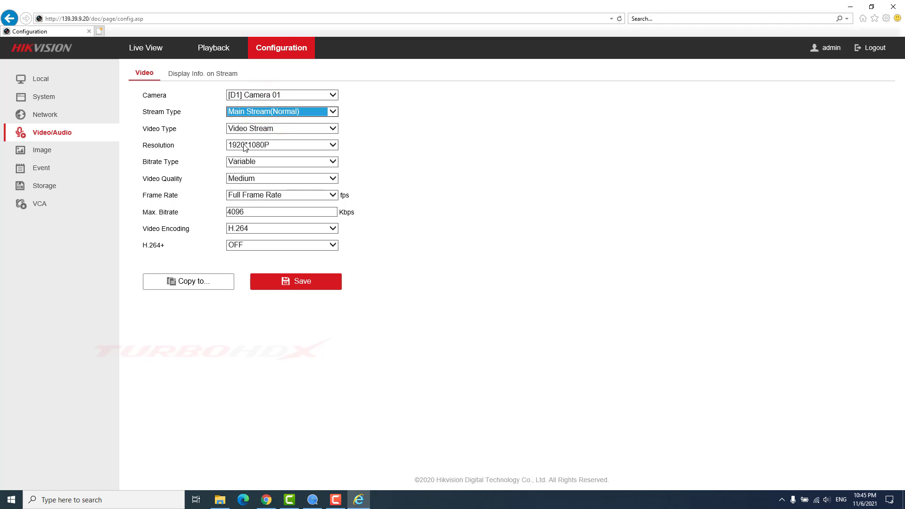
{"action": "left_click", "coordinate": [353, 131]}
{"action": "left_click", "coordinate": [247, 145]}
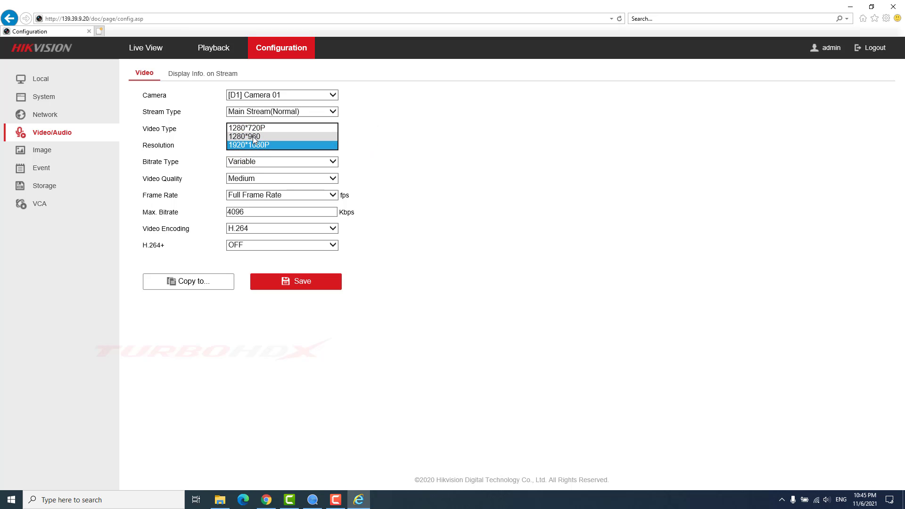
{"action": "left_click", "coordinate": [253, 137]}
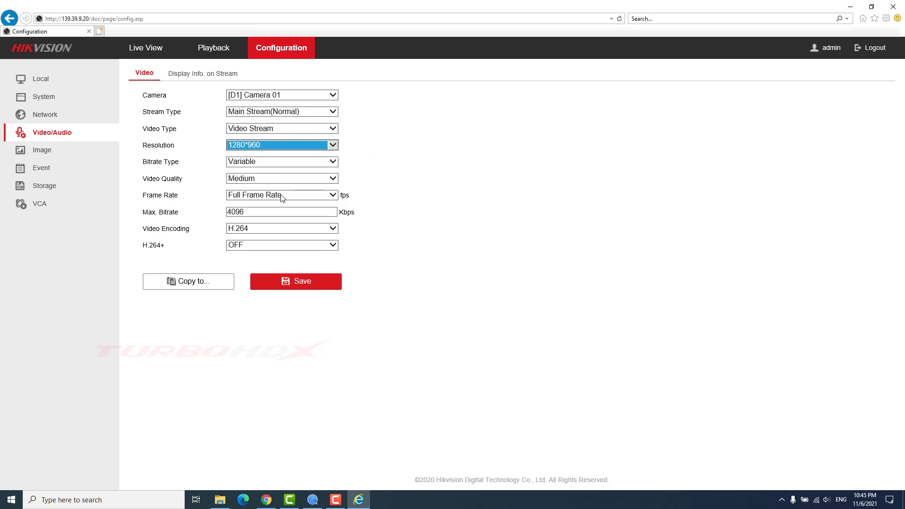
{"action": "left_click", "coordinate": [297, 282]}
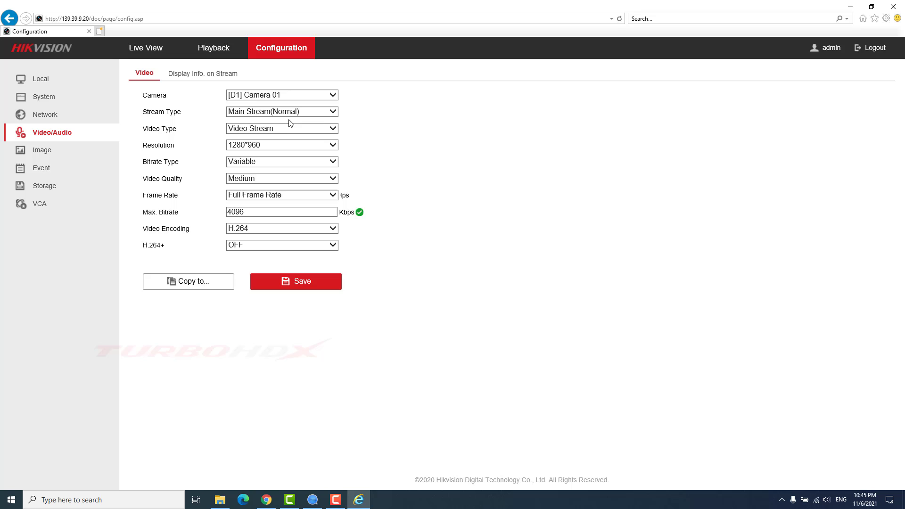
{"action": "left_click", "coordinate": [286, 96]}
{"action": "left_click", "coordinate": [284, 103]}
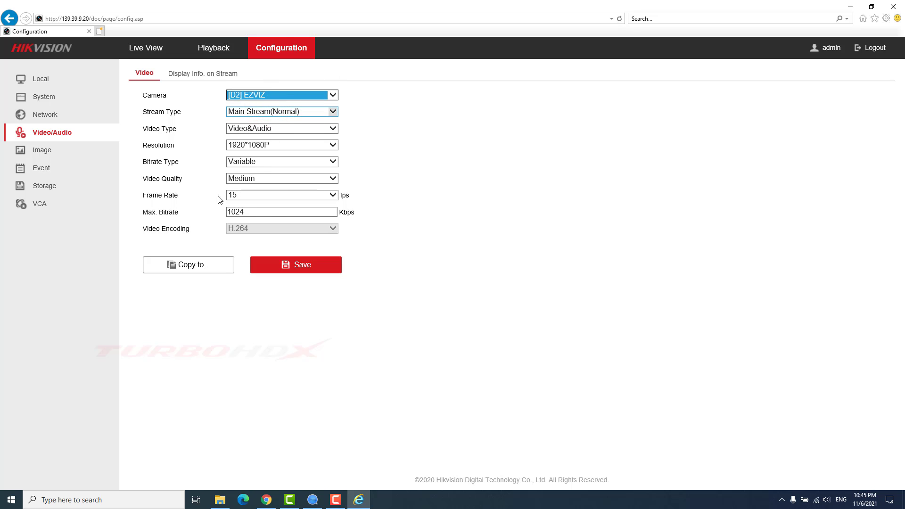
Set the [D2] EZVIZ main stream resolution to 1280*720P and save.
{"action": "left_click", "coordinate": [255, 224]}
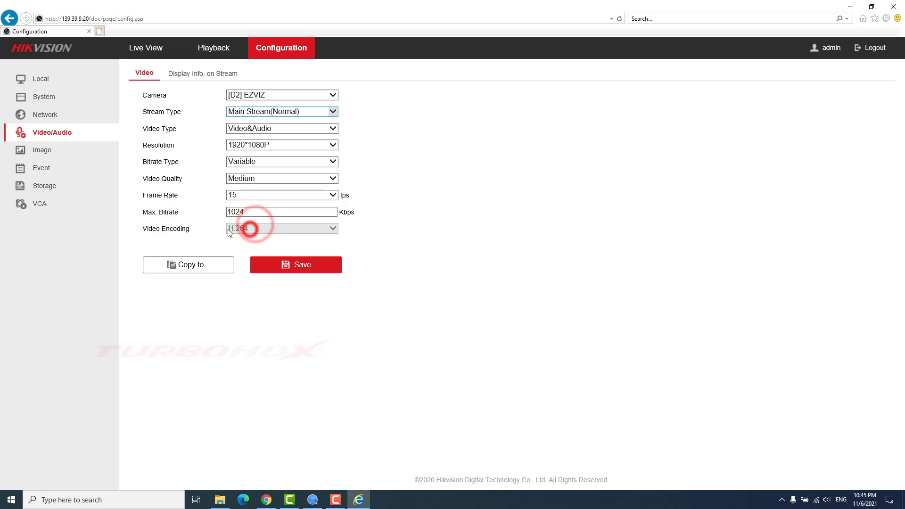
{"action": "left_click", "coordinate": [251, 148]}
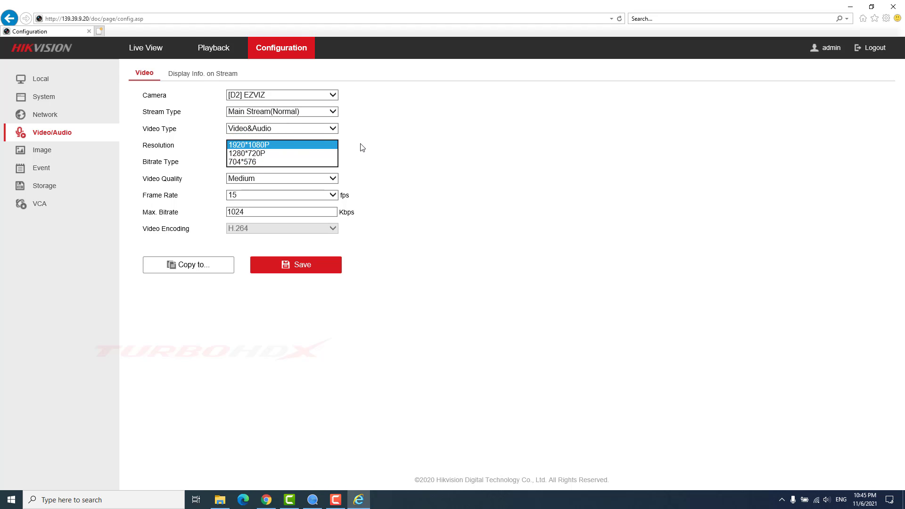
{"action": "left_click", "coordinate": [258, 155]}
{"action": "left_click", "coordinate": [401, 173]}
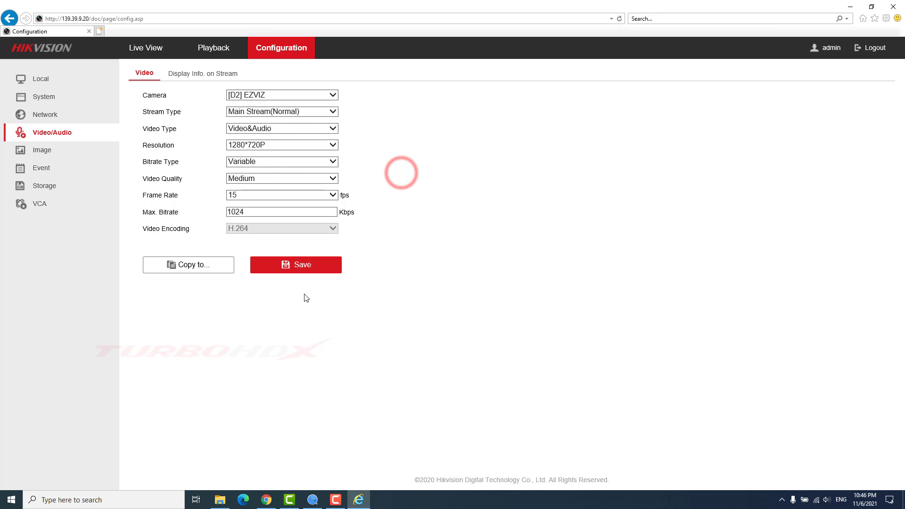
{"action": "left_click", "coordinate": [297, 275]}
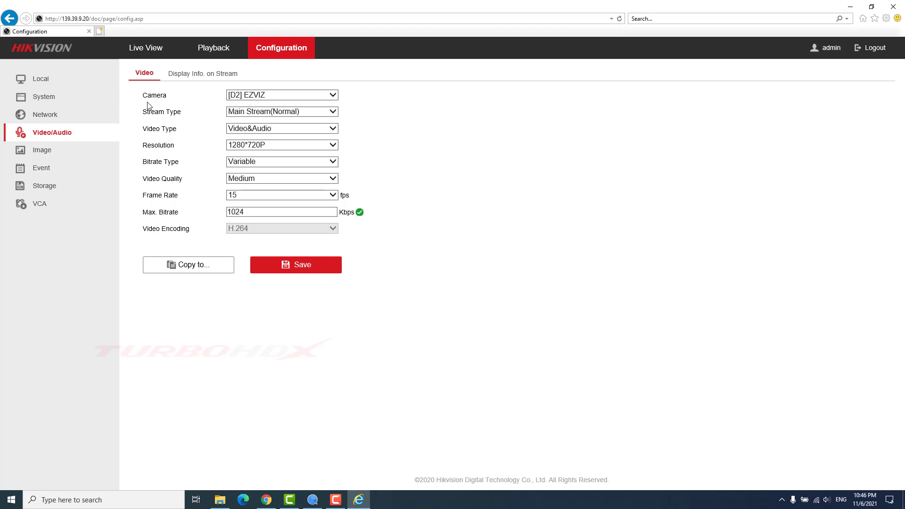
Return to Live View and start live video on all four channels.
{"action": "left_click", "coordinate": [147, 49]}
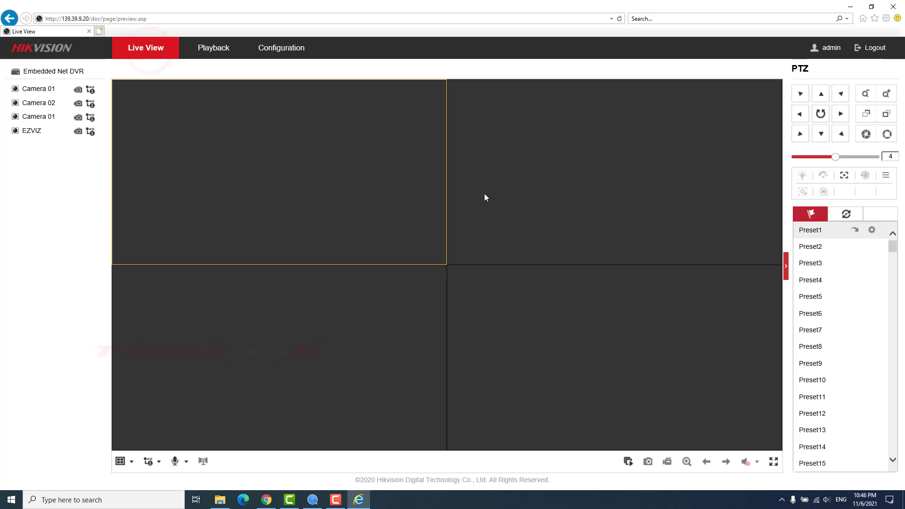
{"action": "left_click", "coordinate": [628, 461]}
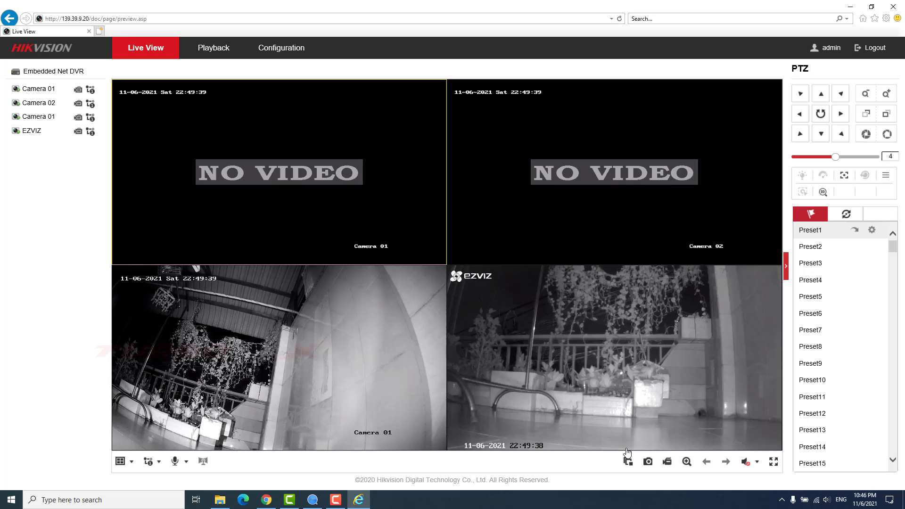